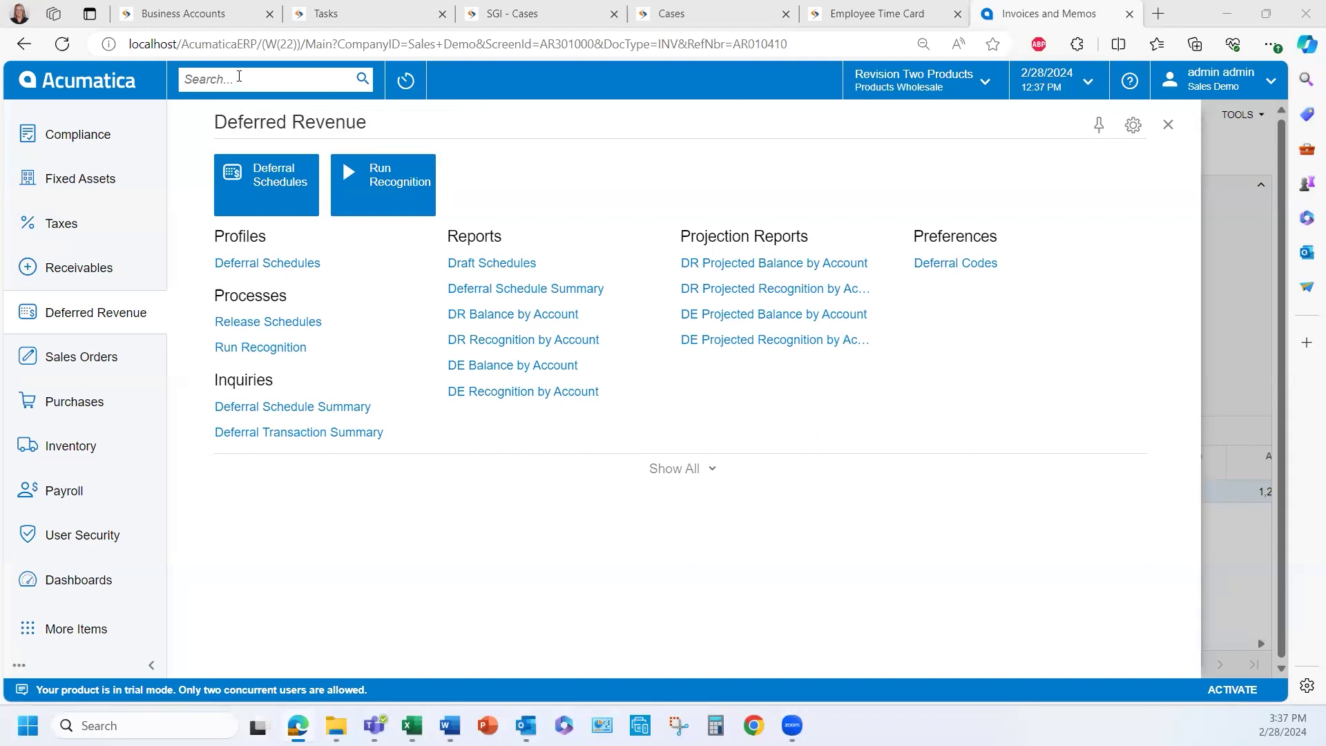
Find the Enable/Disable Features screen by searching for "enable" and review the Deferred Revenue Management feature under Advanced Financials
left_click(206, 80)
type("enable")
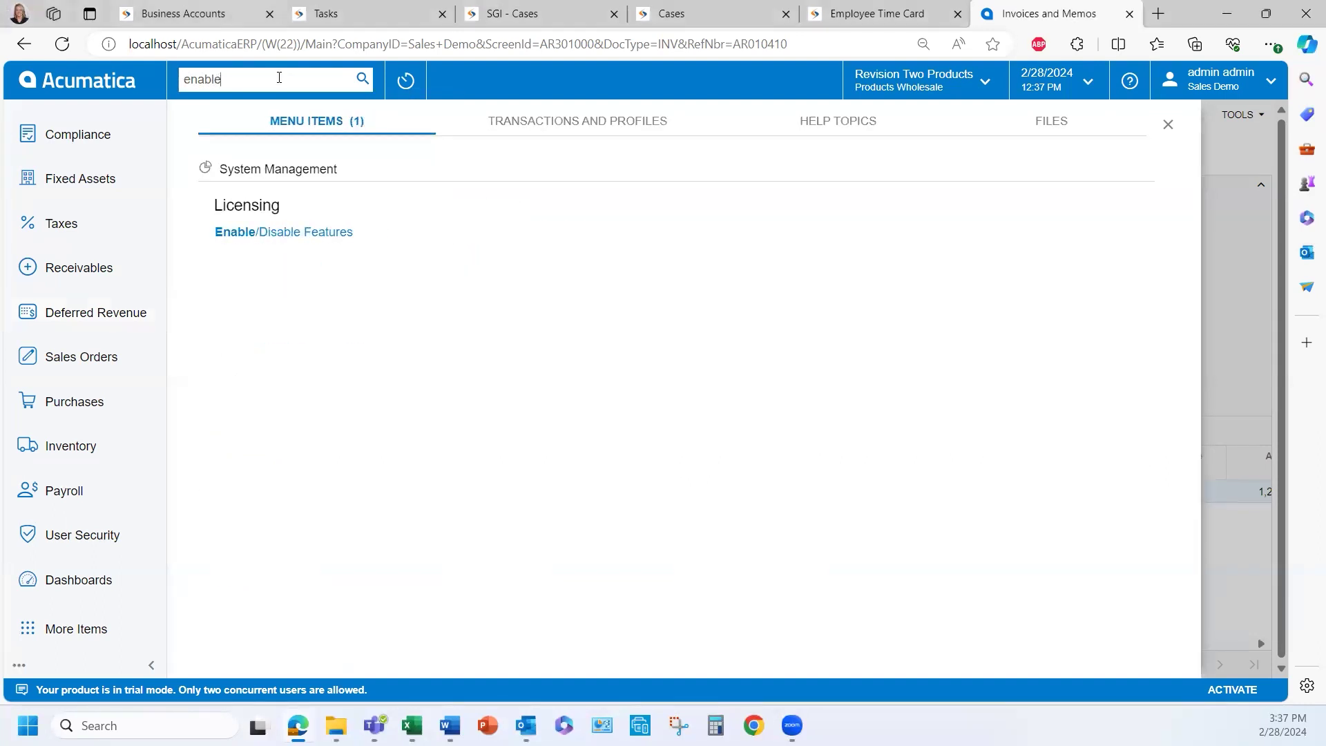
left_click(299, 233)
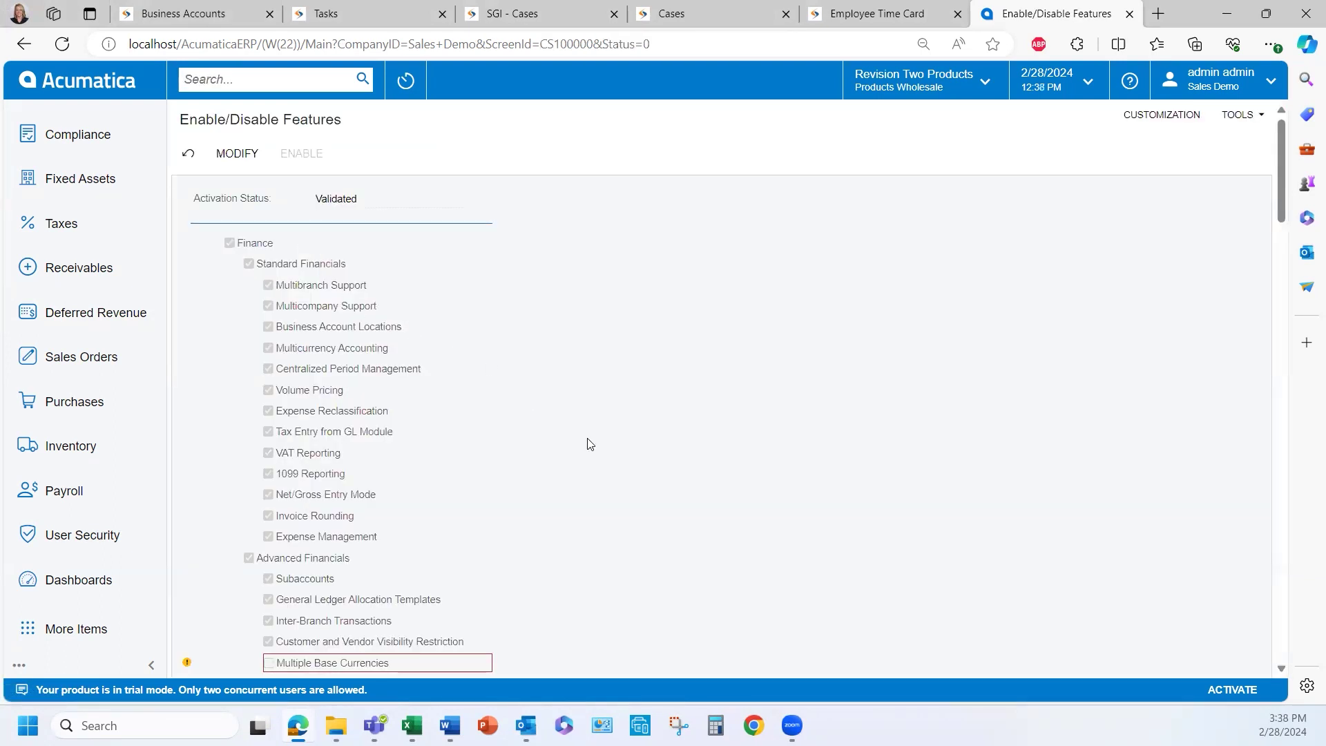
scroll(589, 443, "down", 5)
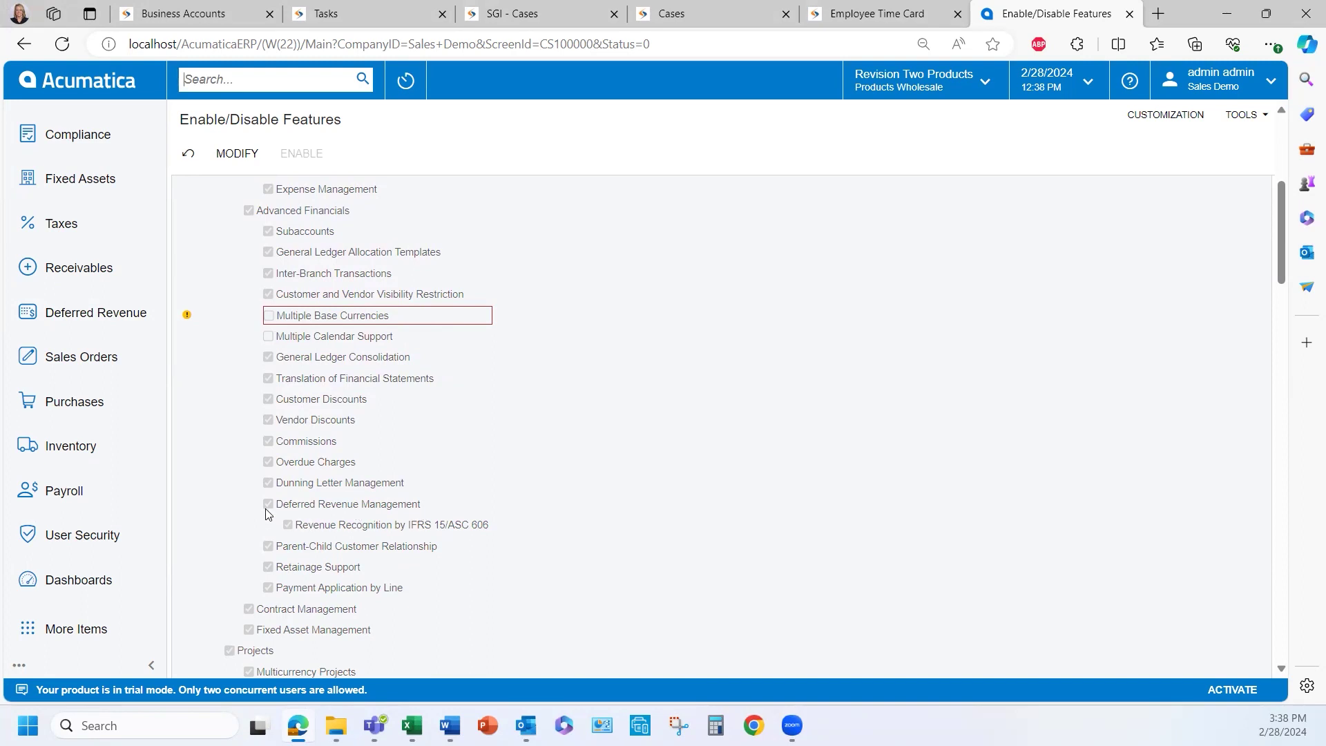
scroll(307, 455, "up", 5)
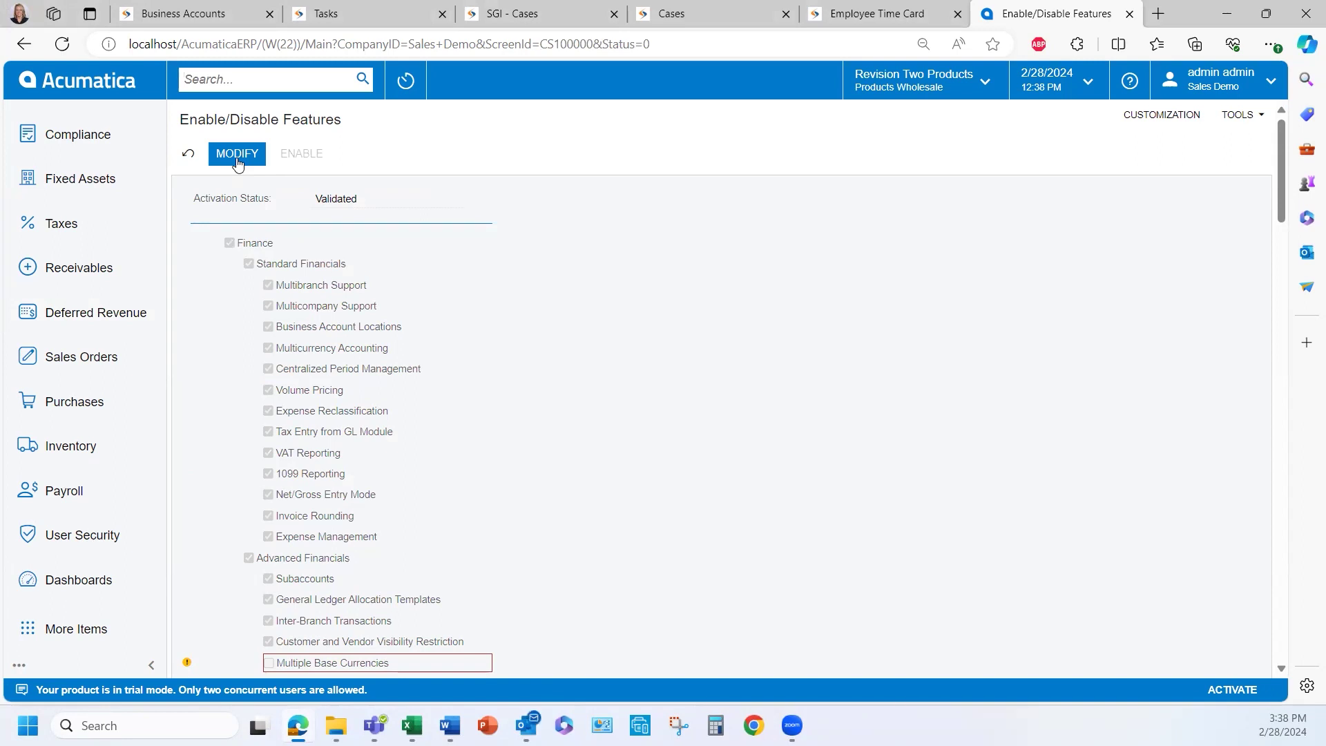
scroll(318, 356, "down", 3)
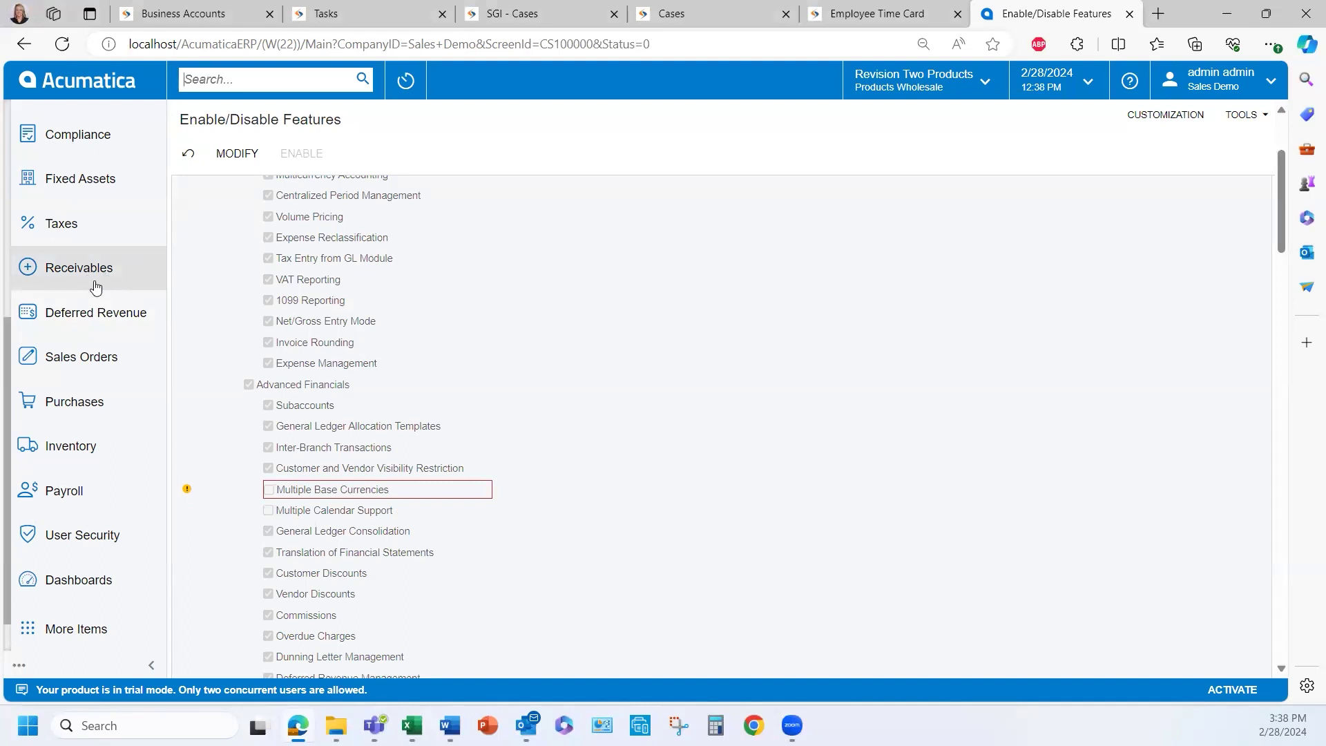
Open the Chart of Accounts from the Finance area and search it for "defe" to find the deferral accounts
scroll(135, 404, "up", 3)
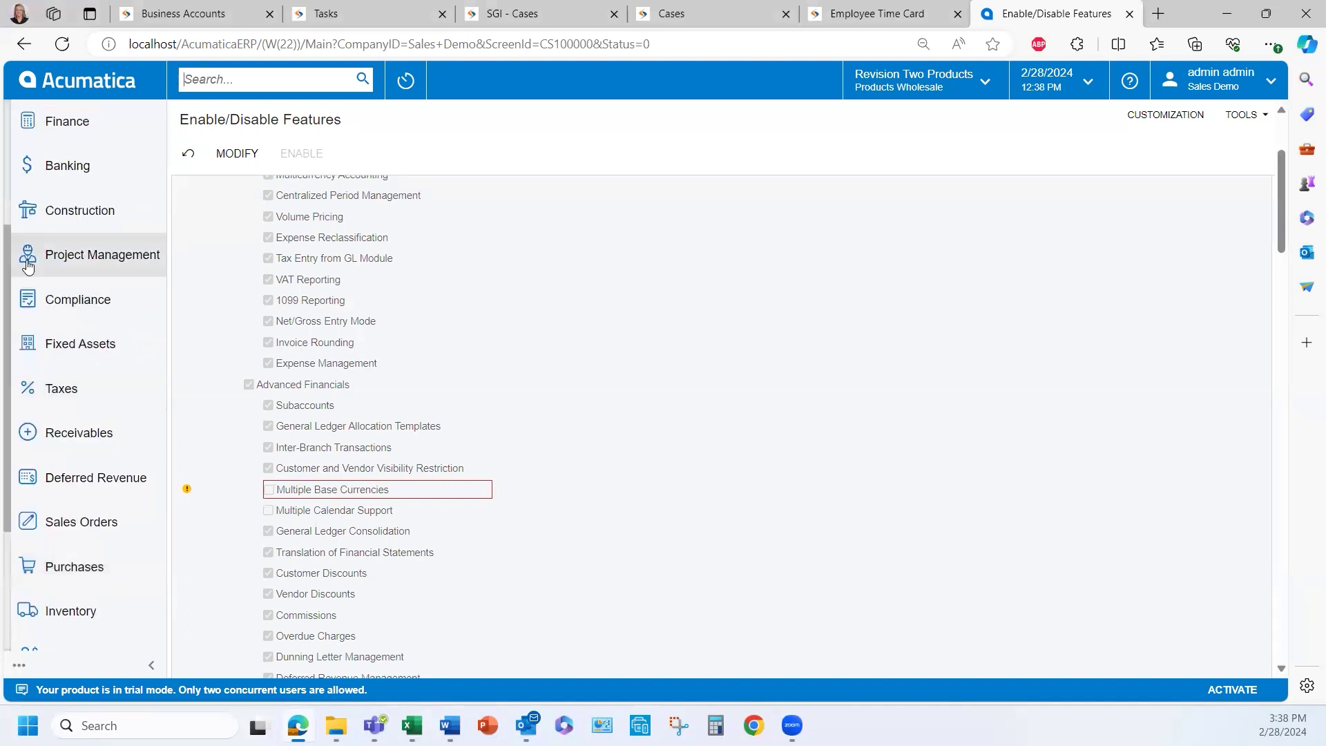
left_click(102, 138)
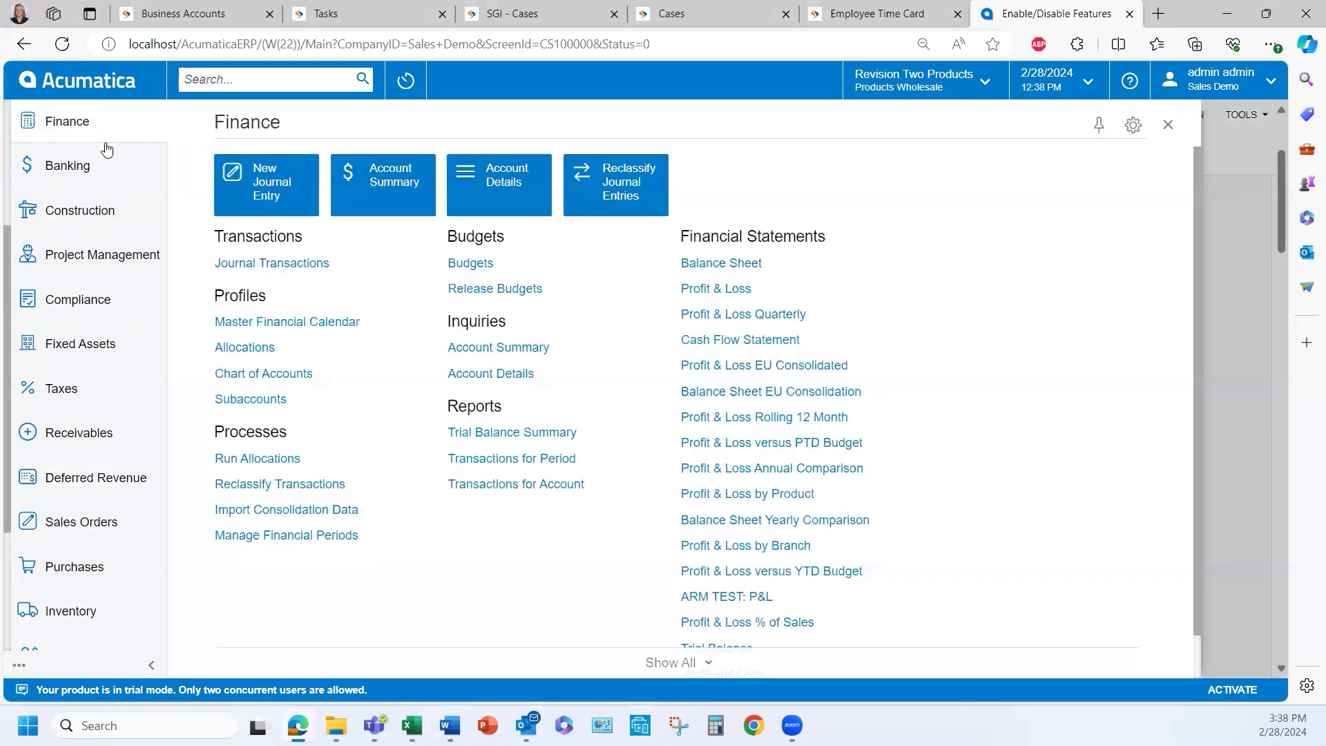
left_click(236, 376)
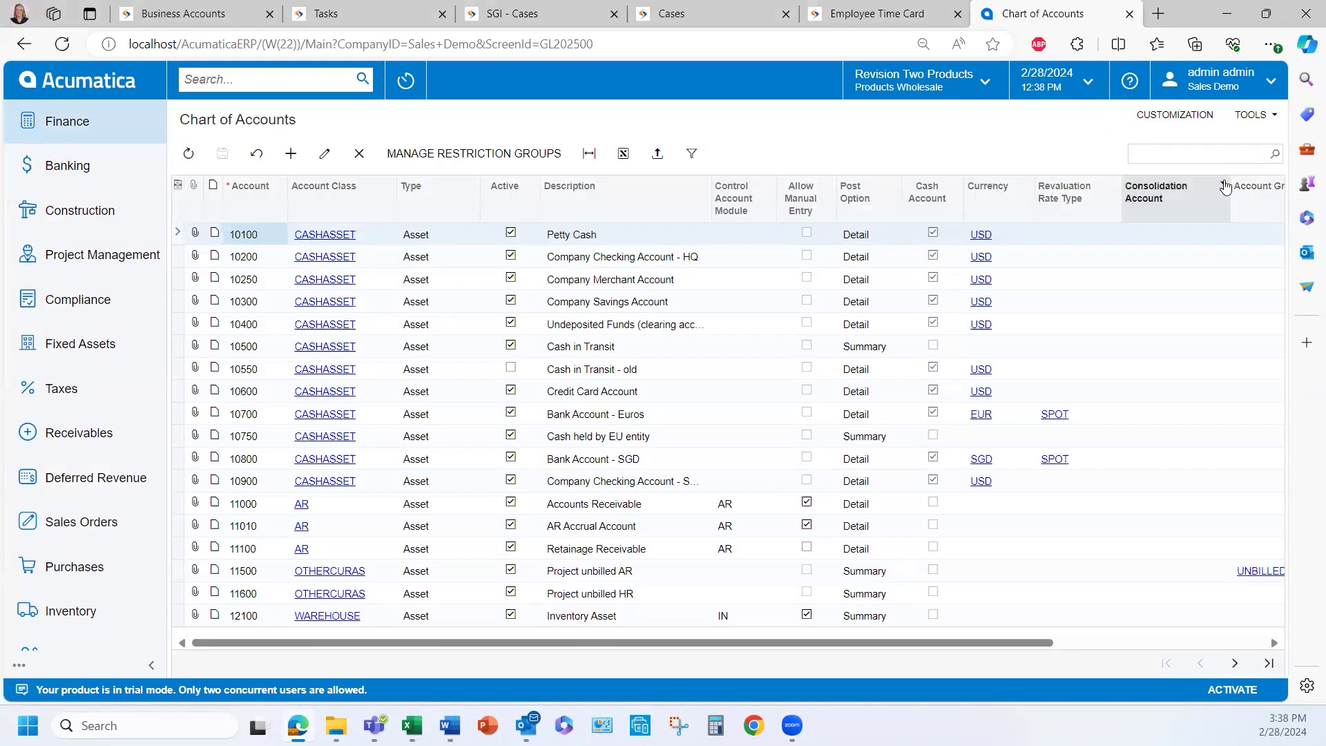
left_click(1175, 155)
type("d")
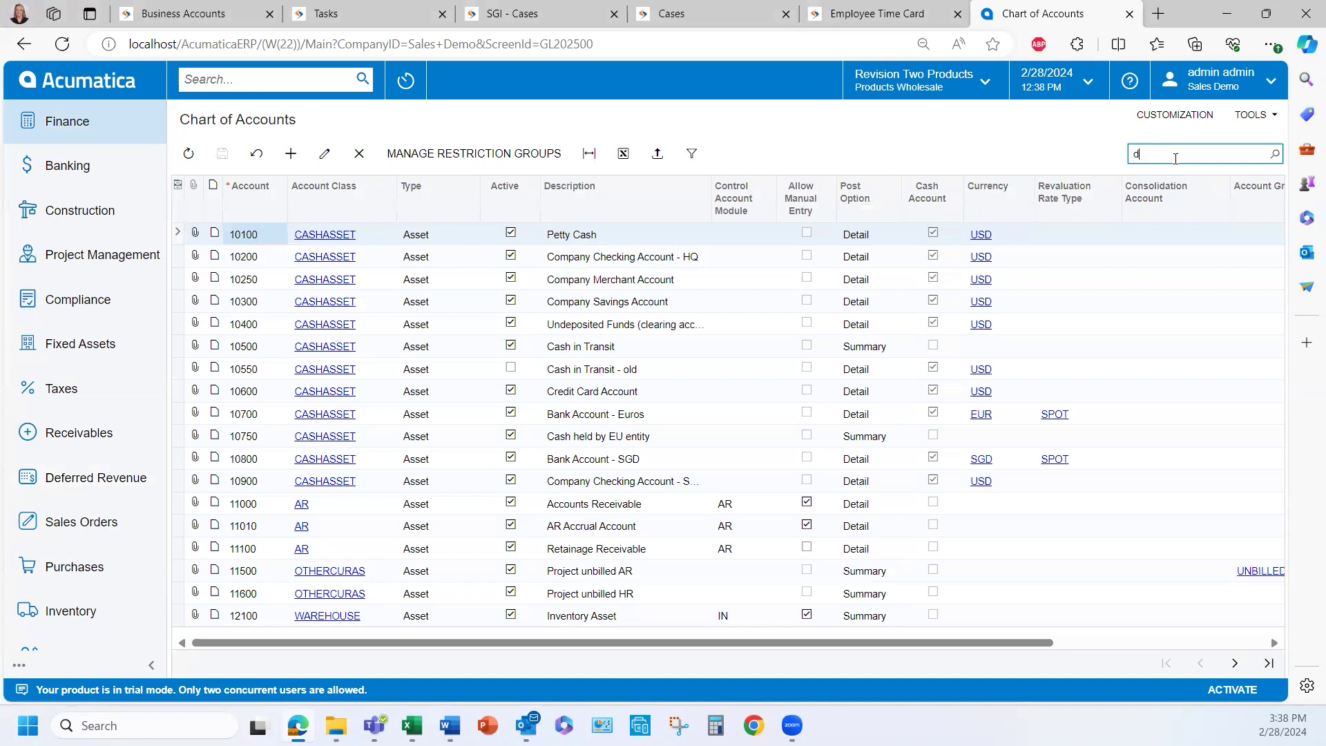
type("efe")
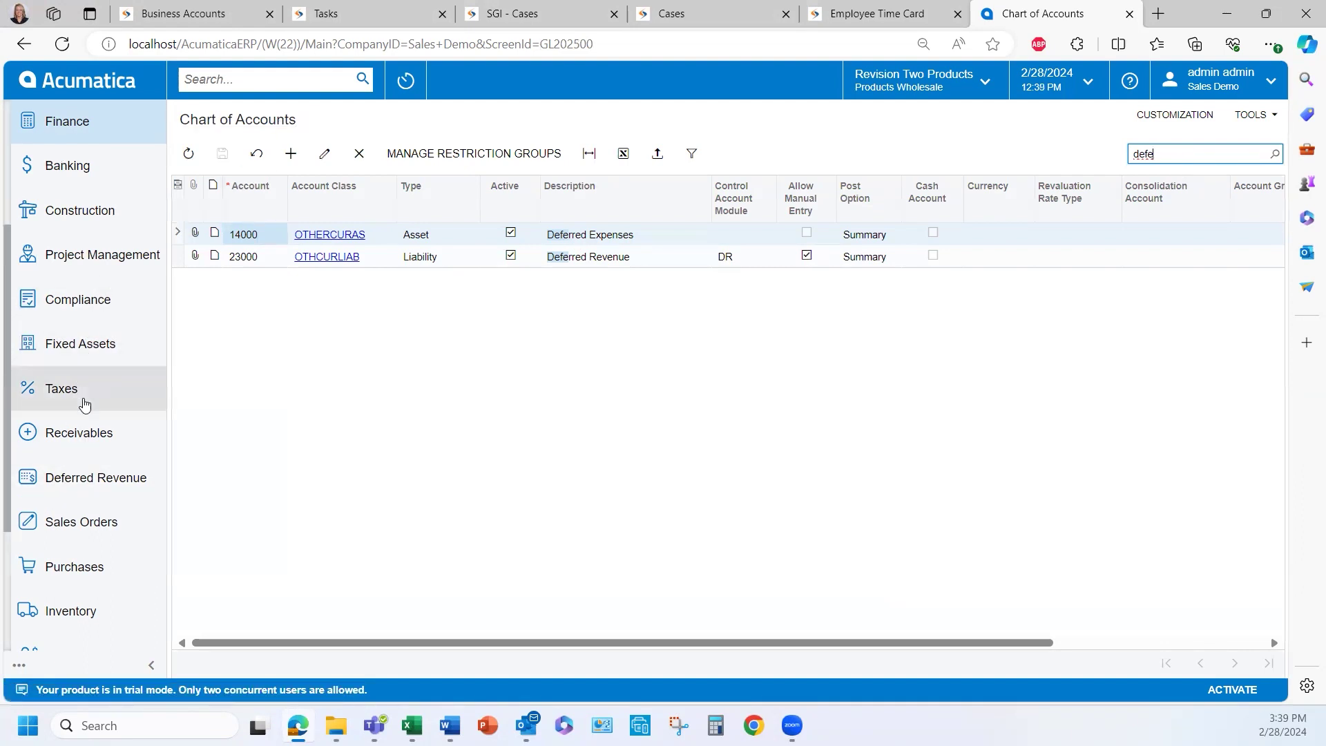
Open the 12M deferral code from the Deferred Revenue preferences and review its available recognition methods
left_click(85, 477)
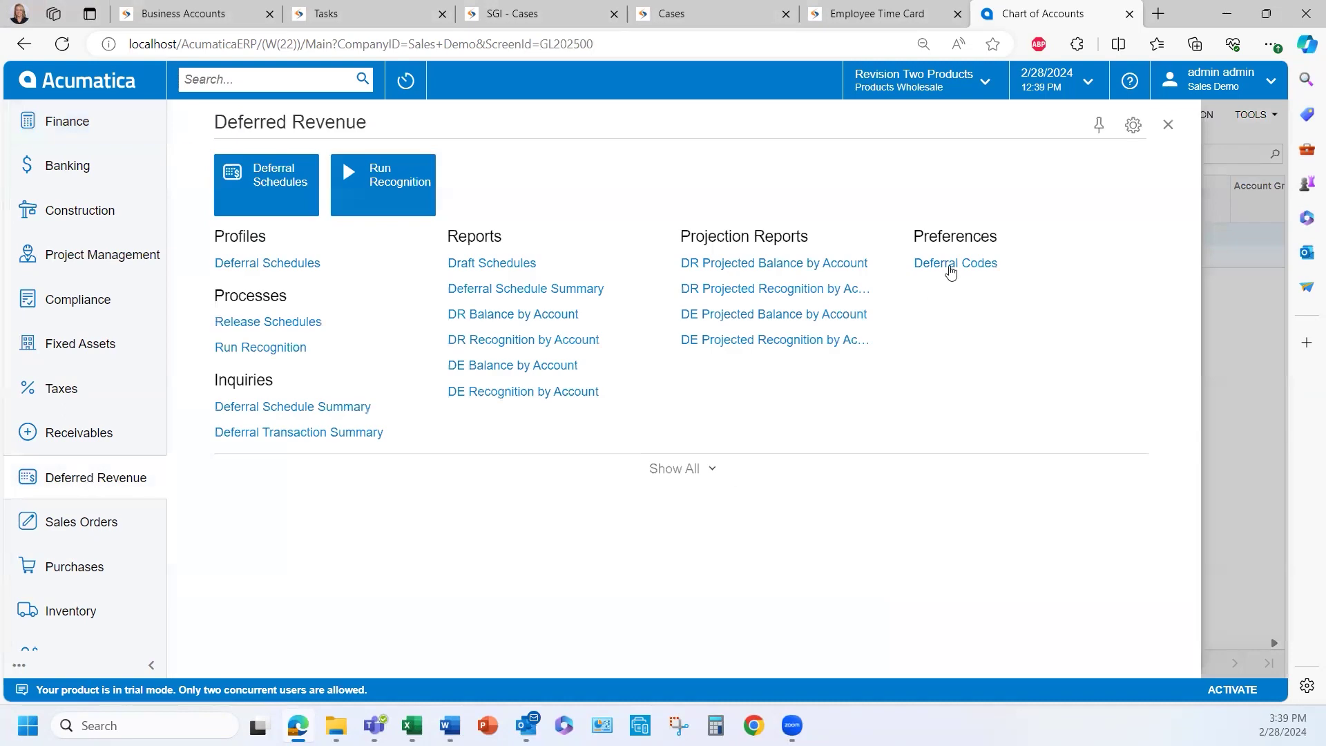
left_click(952, 265)
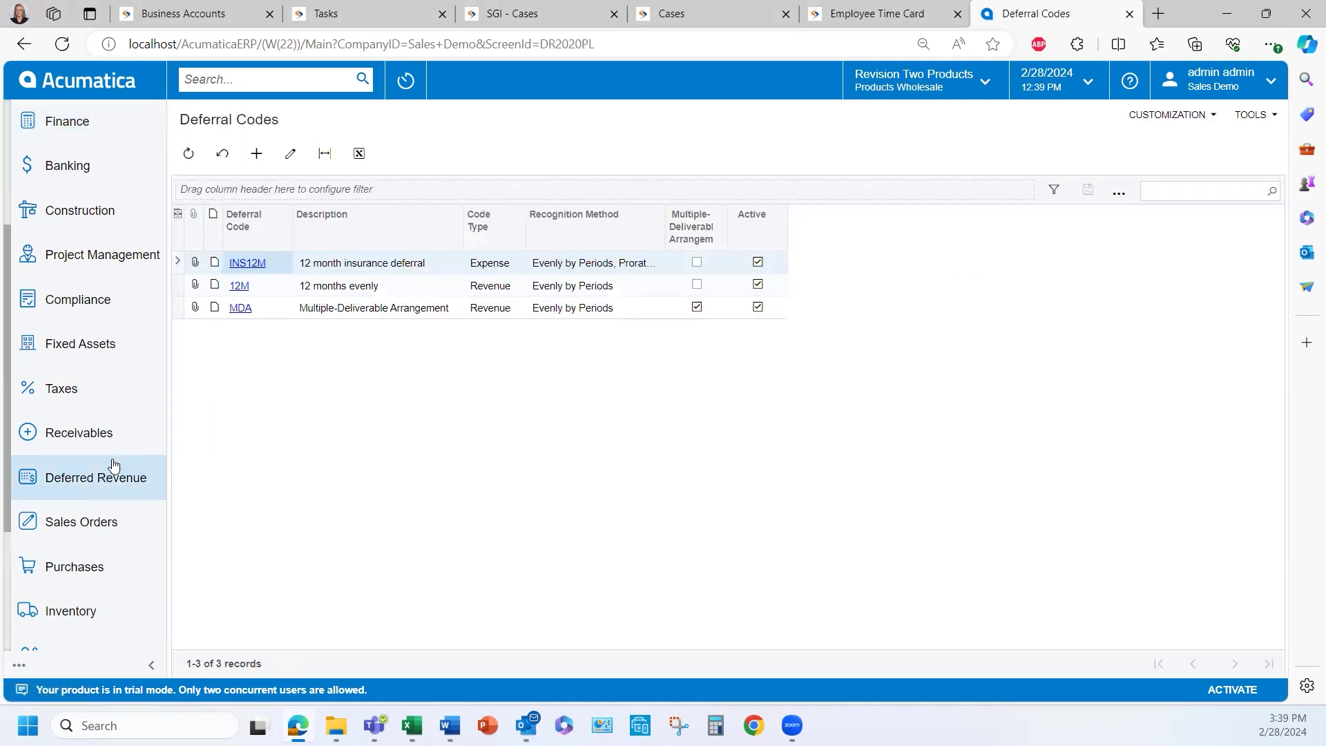
left_click(235, 287)
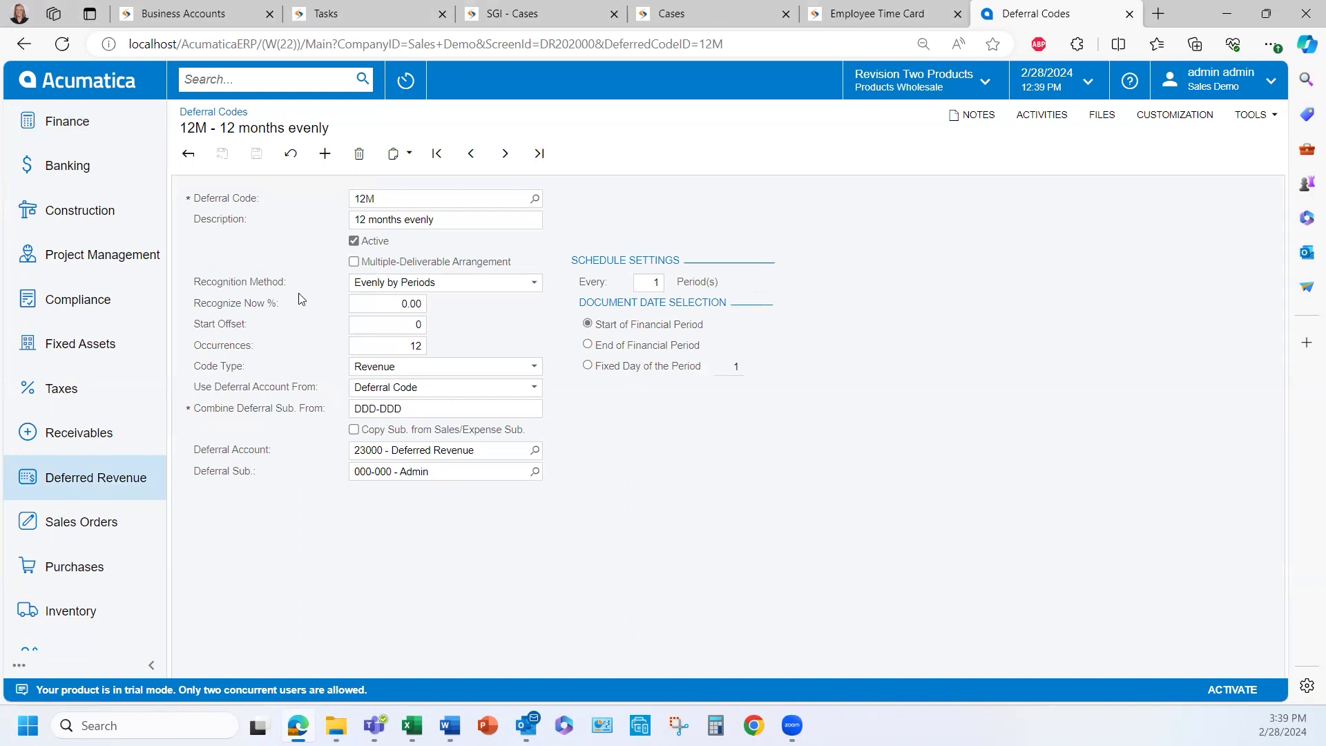
left_click(460, 288)
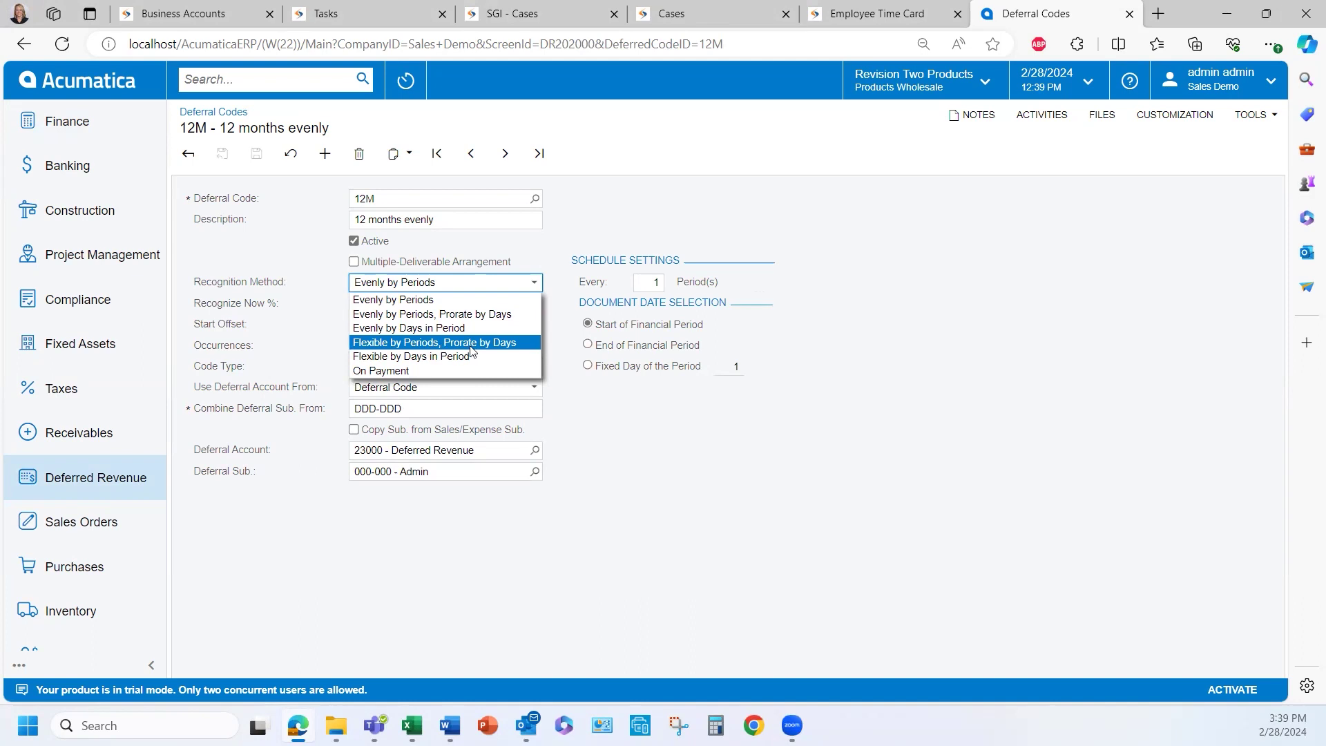
left_click(449, 284)
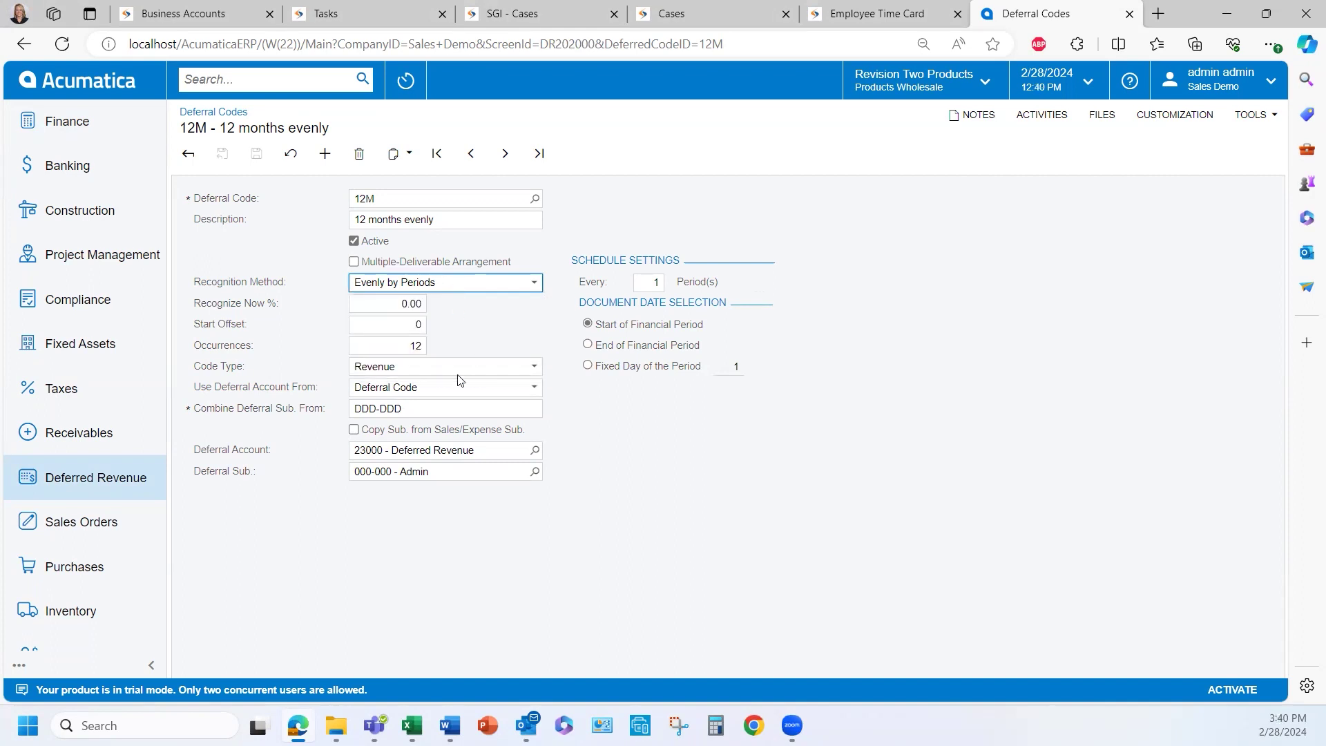
Review the Code Type and Use Deferral Account From options of the 12M deferral code
left_click(415, 366)
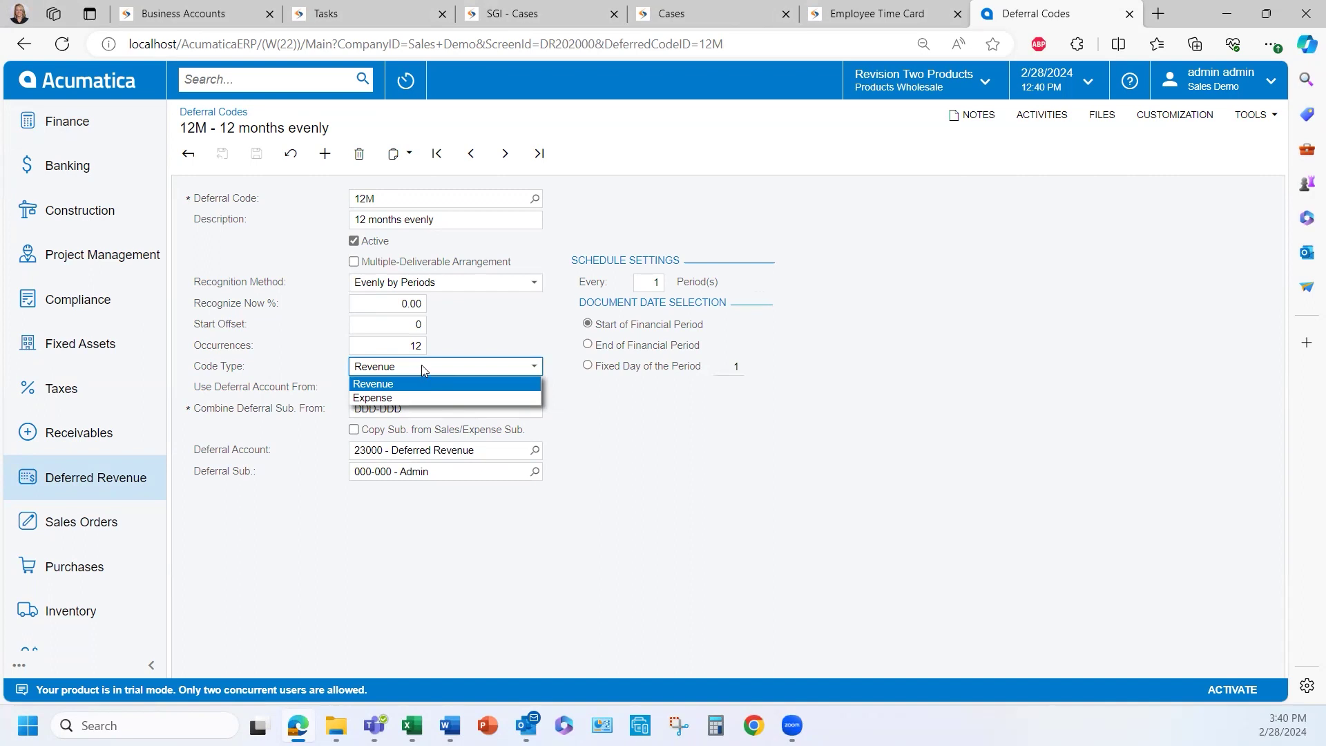
left_click(633, 414)
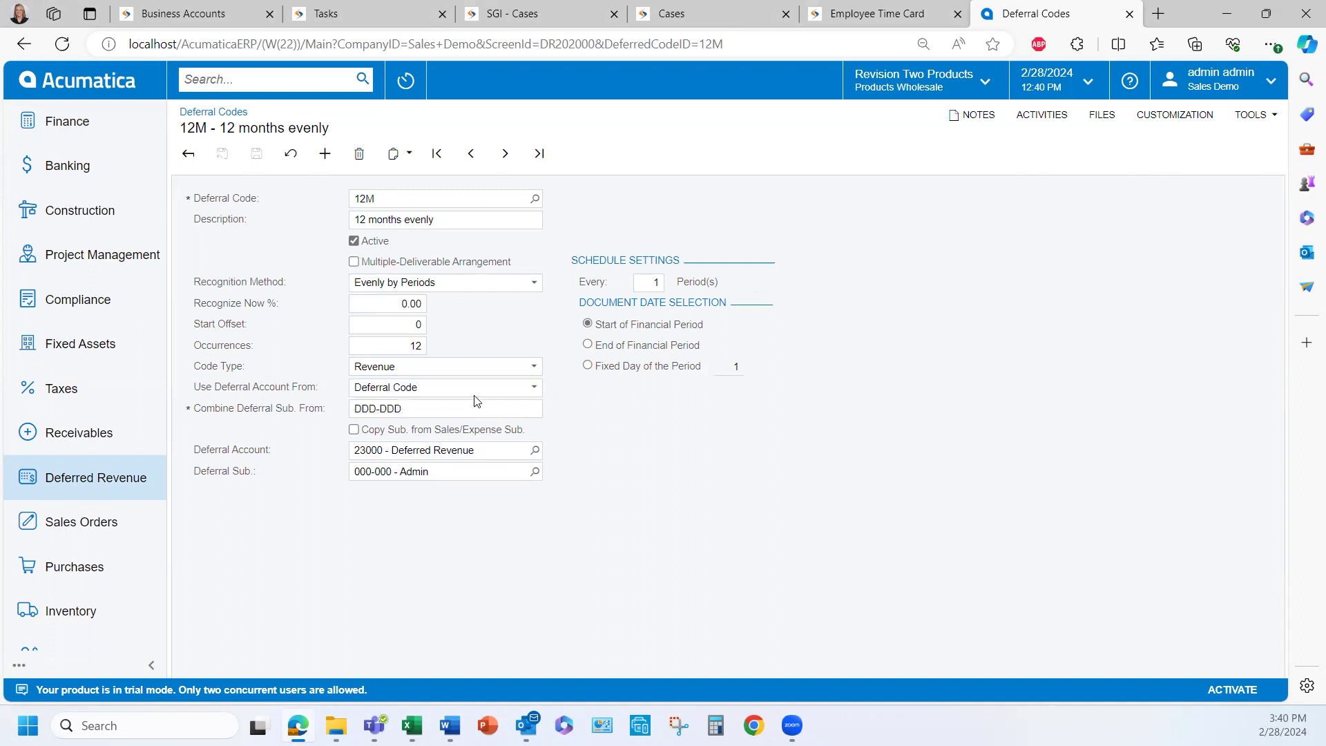
left_click(446, 388)
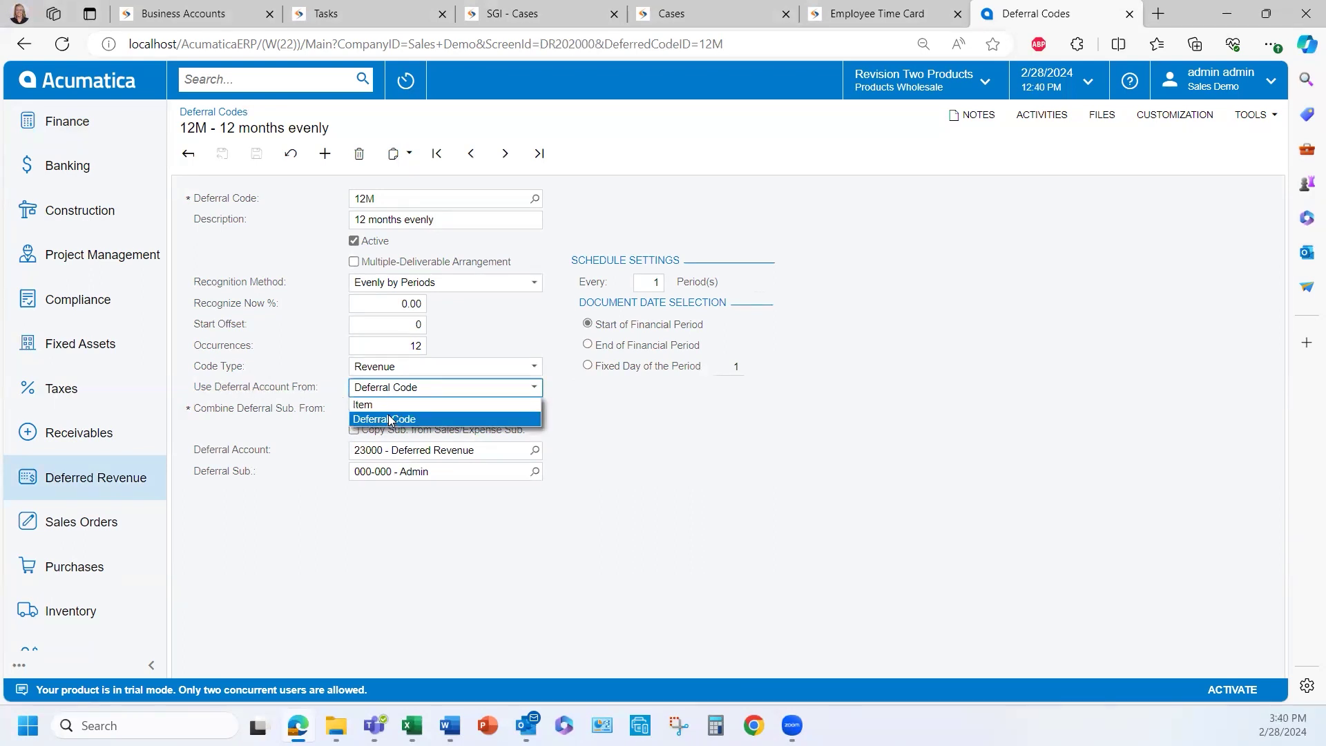
left_click(409, 388)
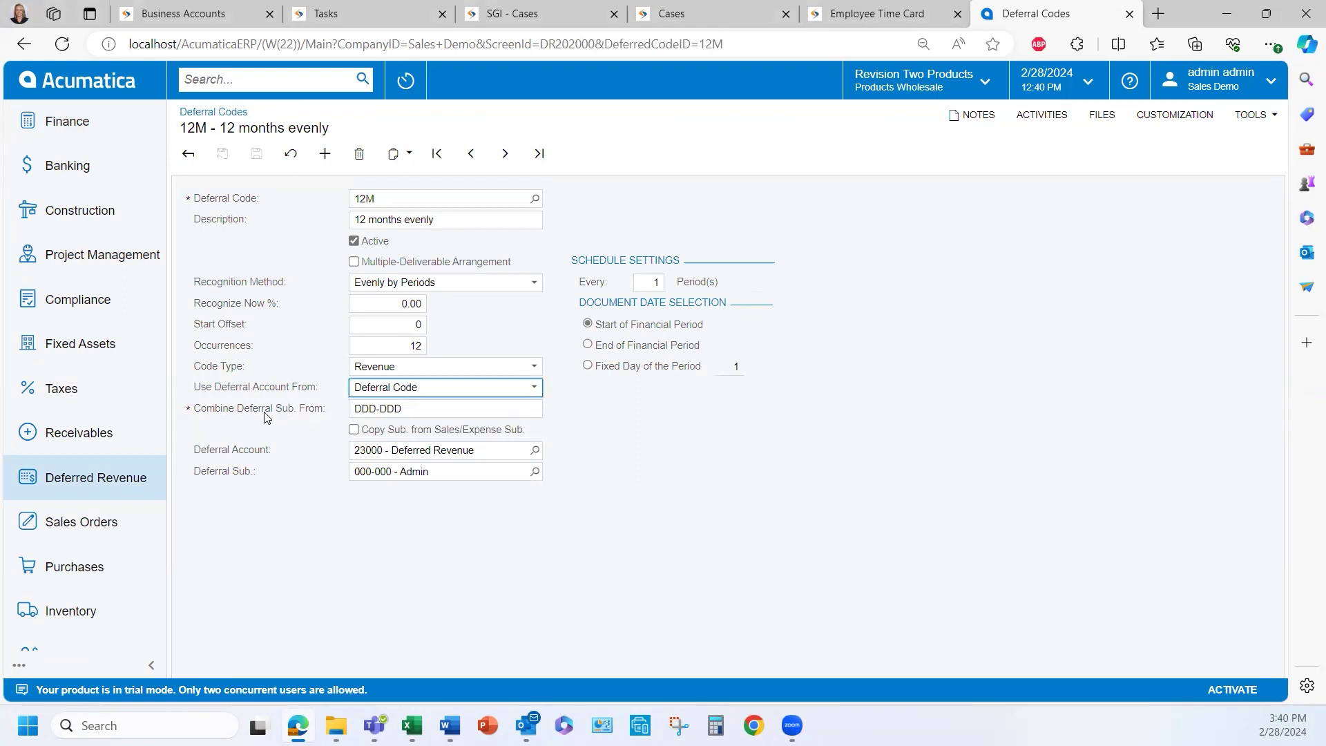
Look up the segment sources available for Combine Deferral Sub. From on the 12M code
left_click(394, 408)
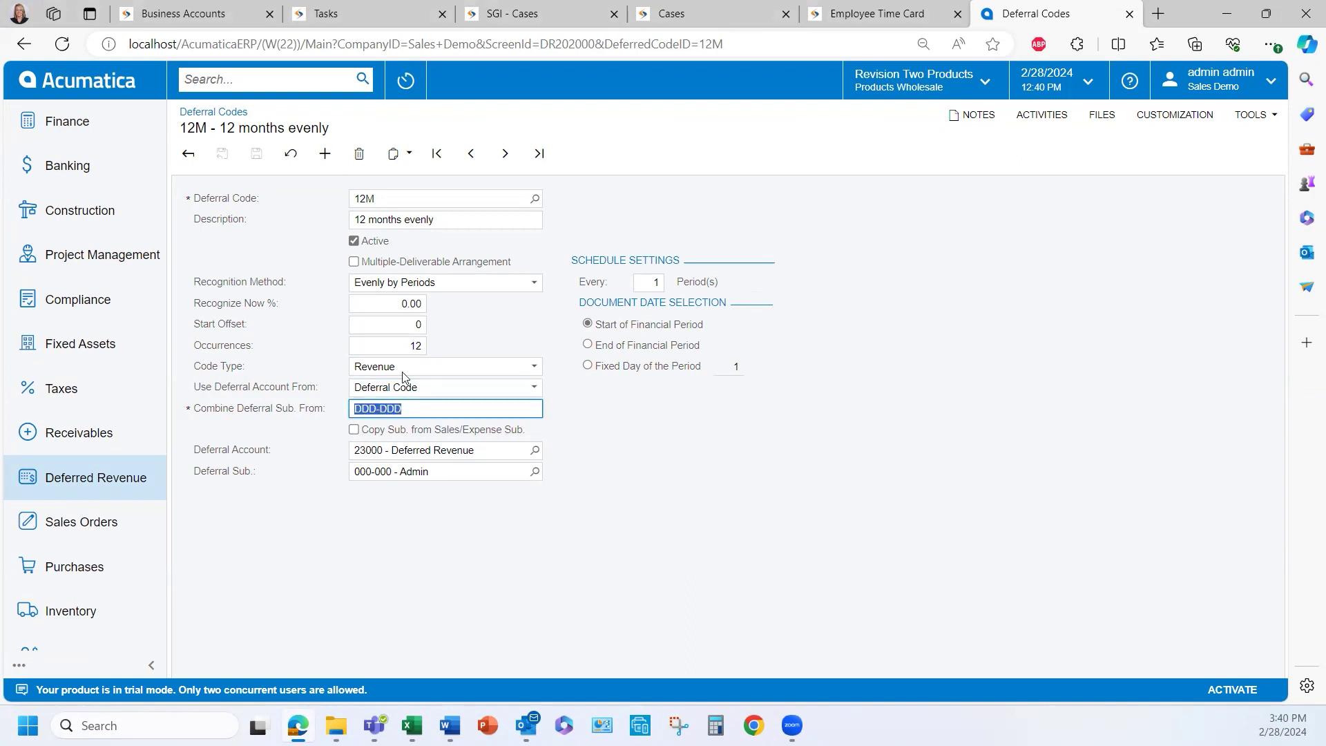
key("F3")
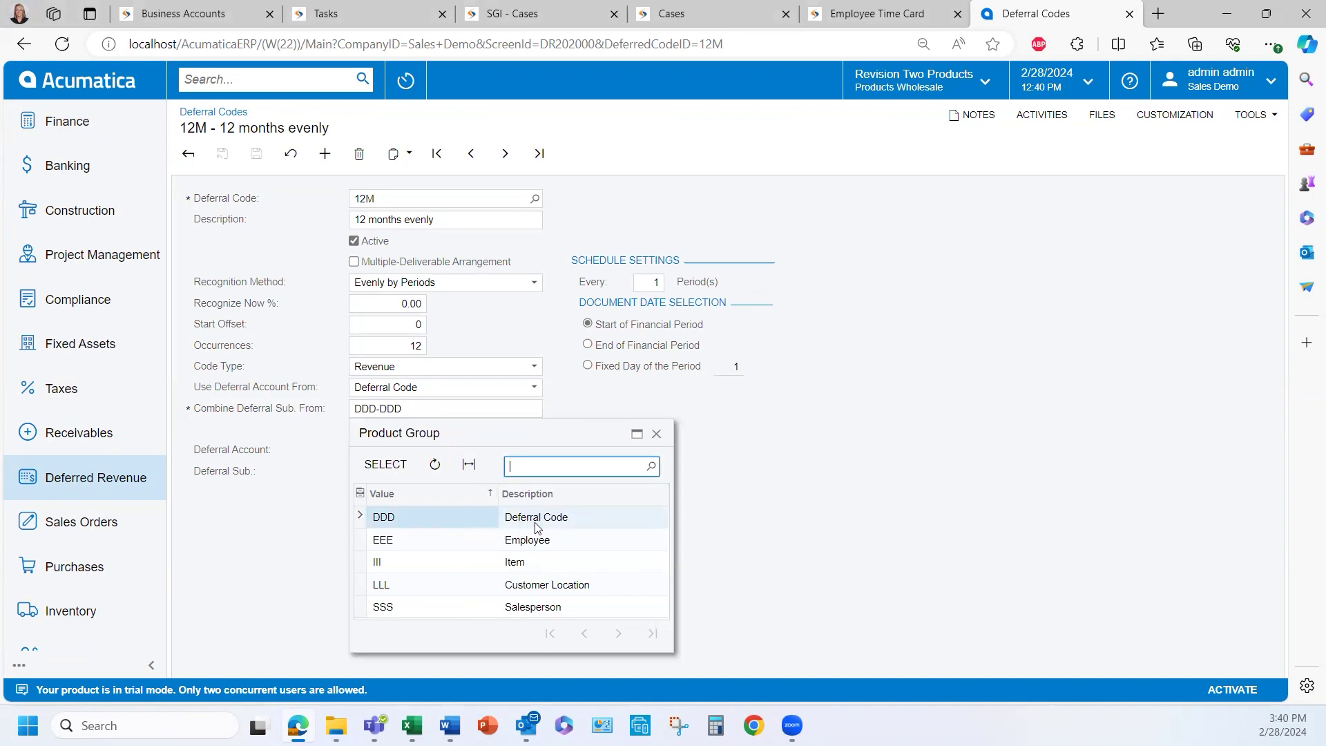
left_click(657, 433)
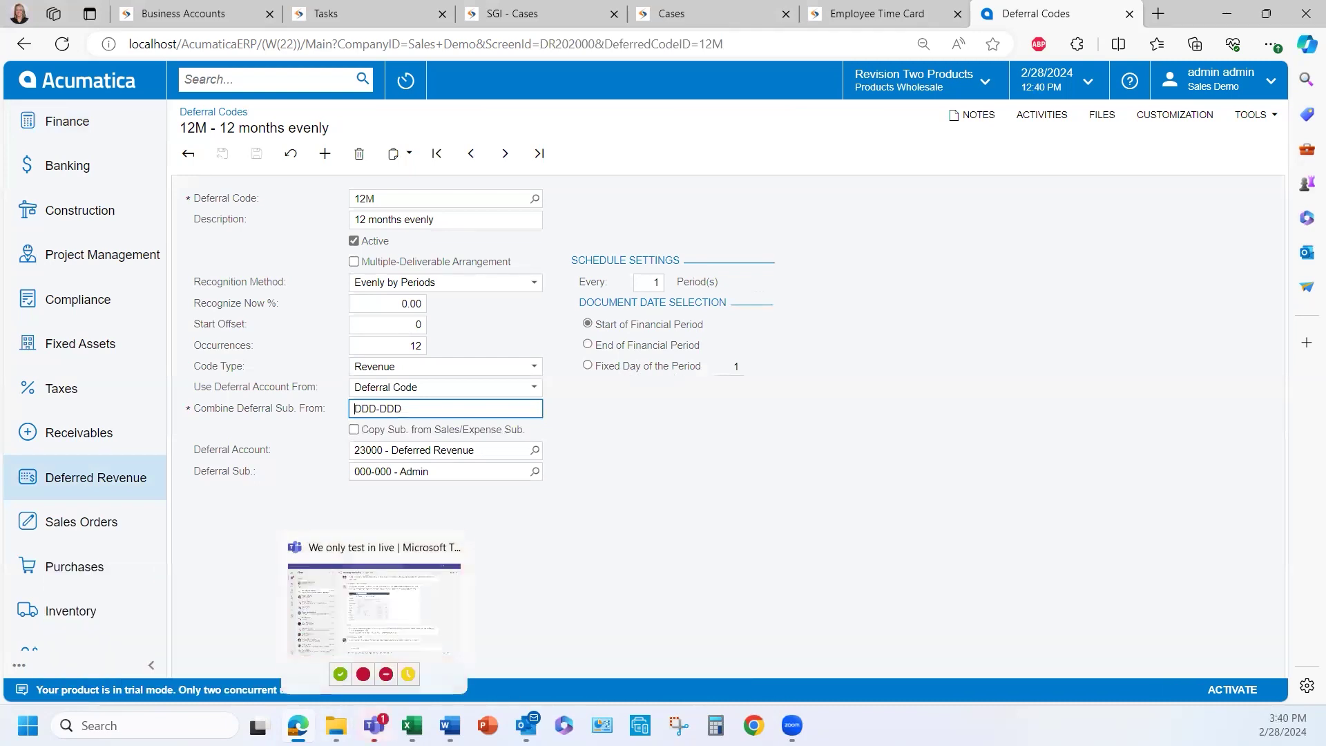
left_click(374, 725)
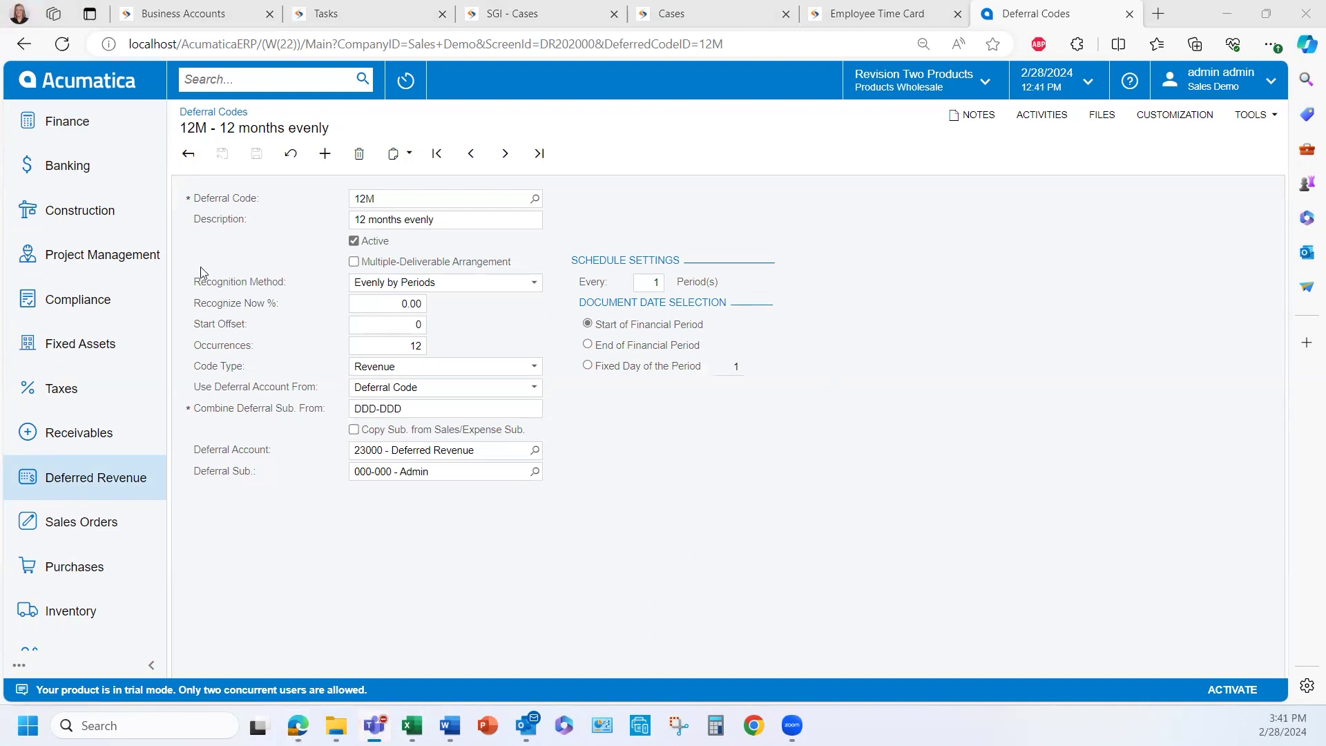
Return to the Deferral Codes list and review the settings of the INS12M insurance deferral code
left_click(215, 115)
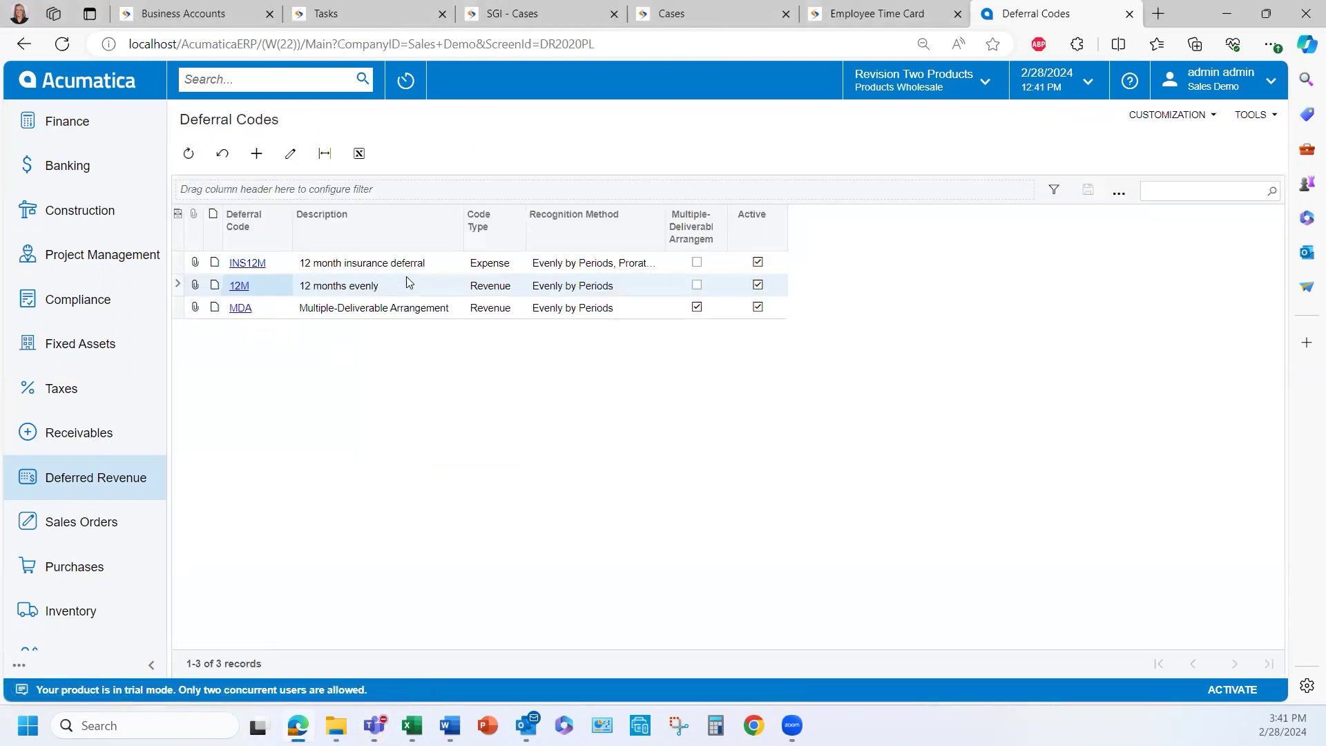
left_click(251, 269)
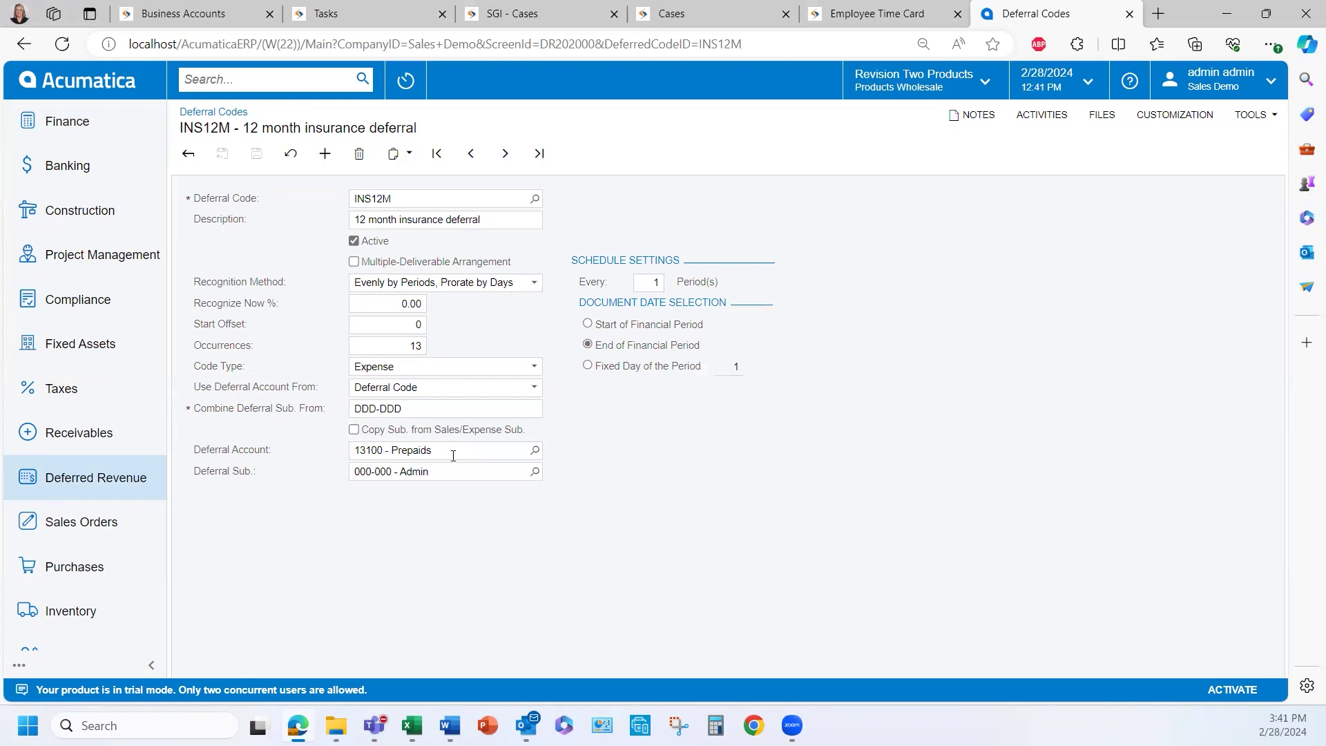
left_click(126, 480)
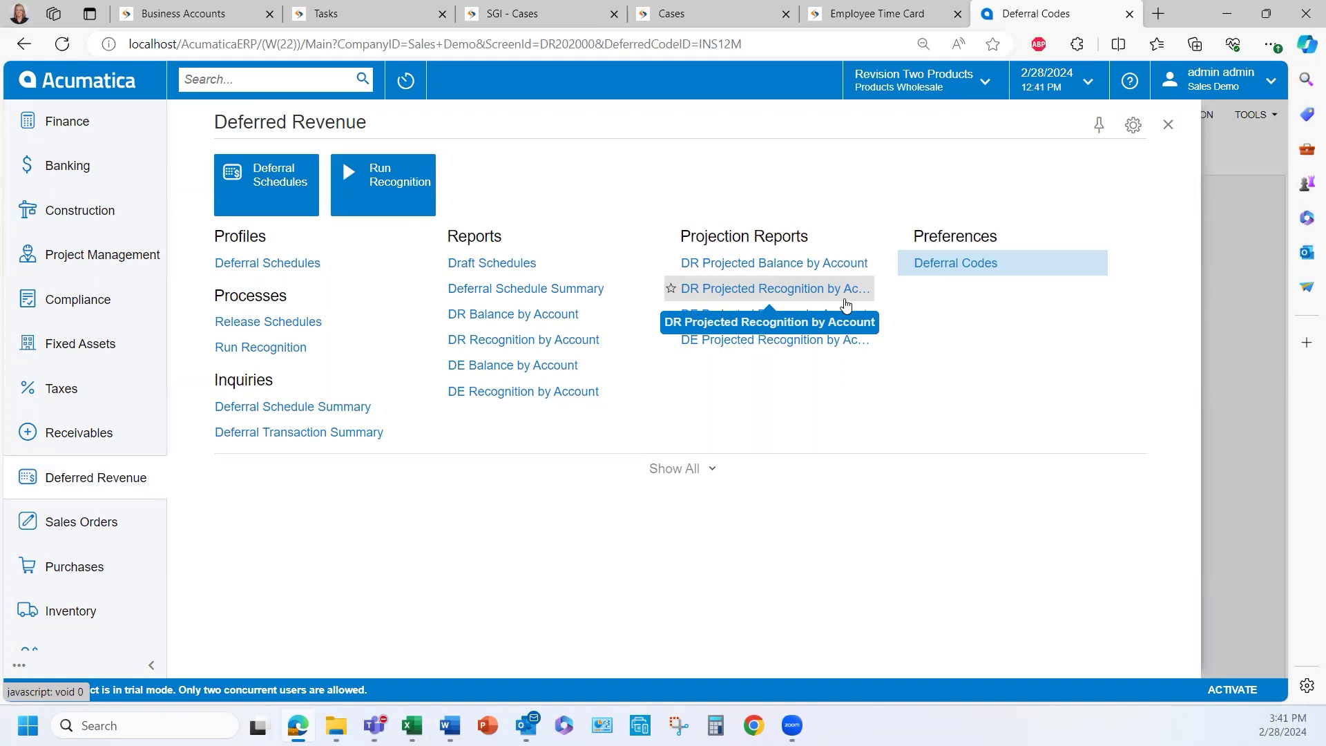
Search for "non" to open the Non-Stock Items list, and open the ACCOMODATE item
left_click(228, 77)
type("non")
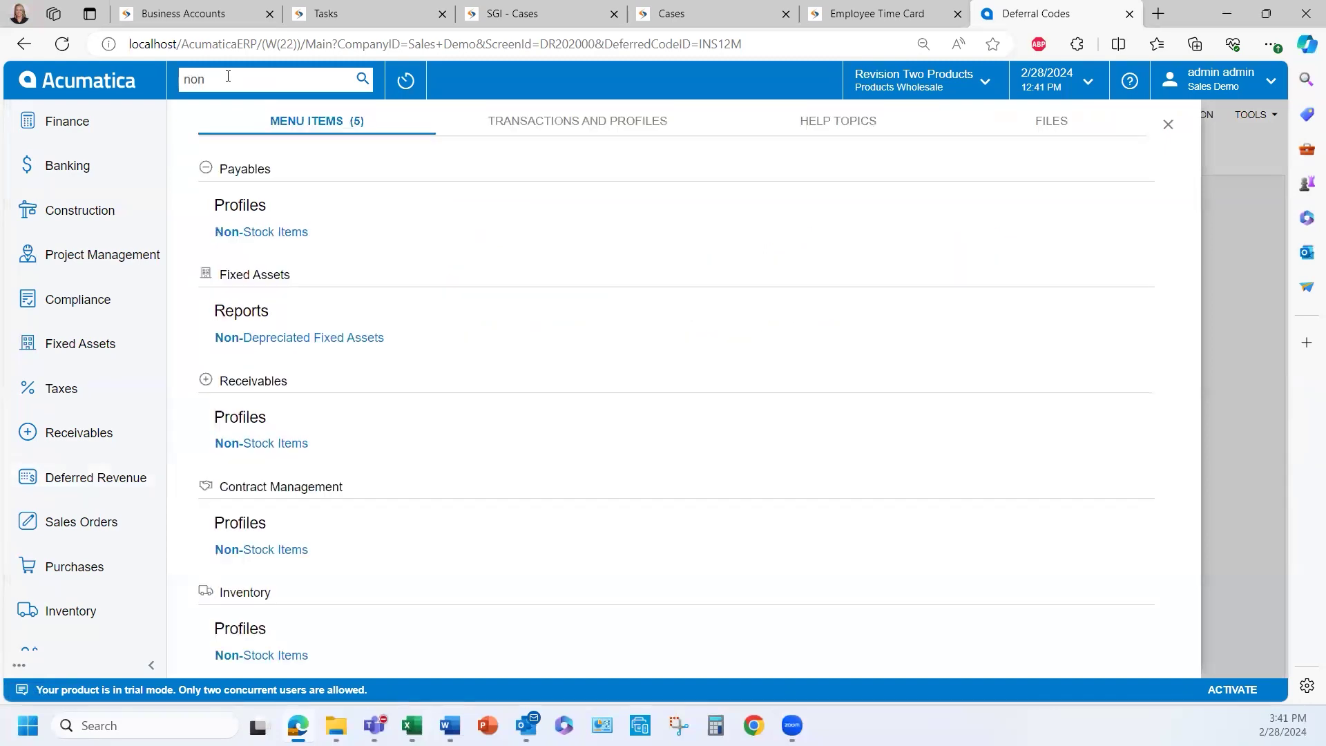
left_click(293, 233)
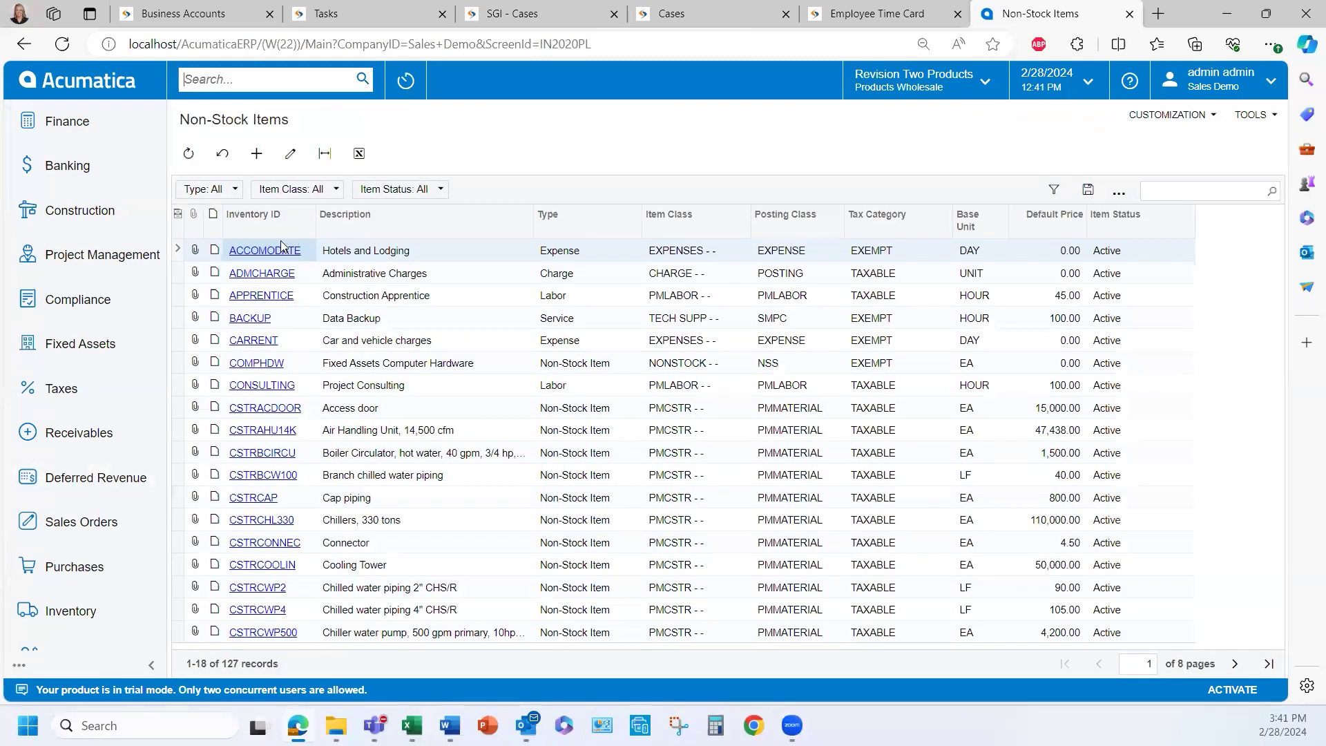
left_click(281, 251)
left_click(281, 252)
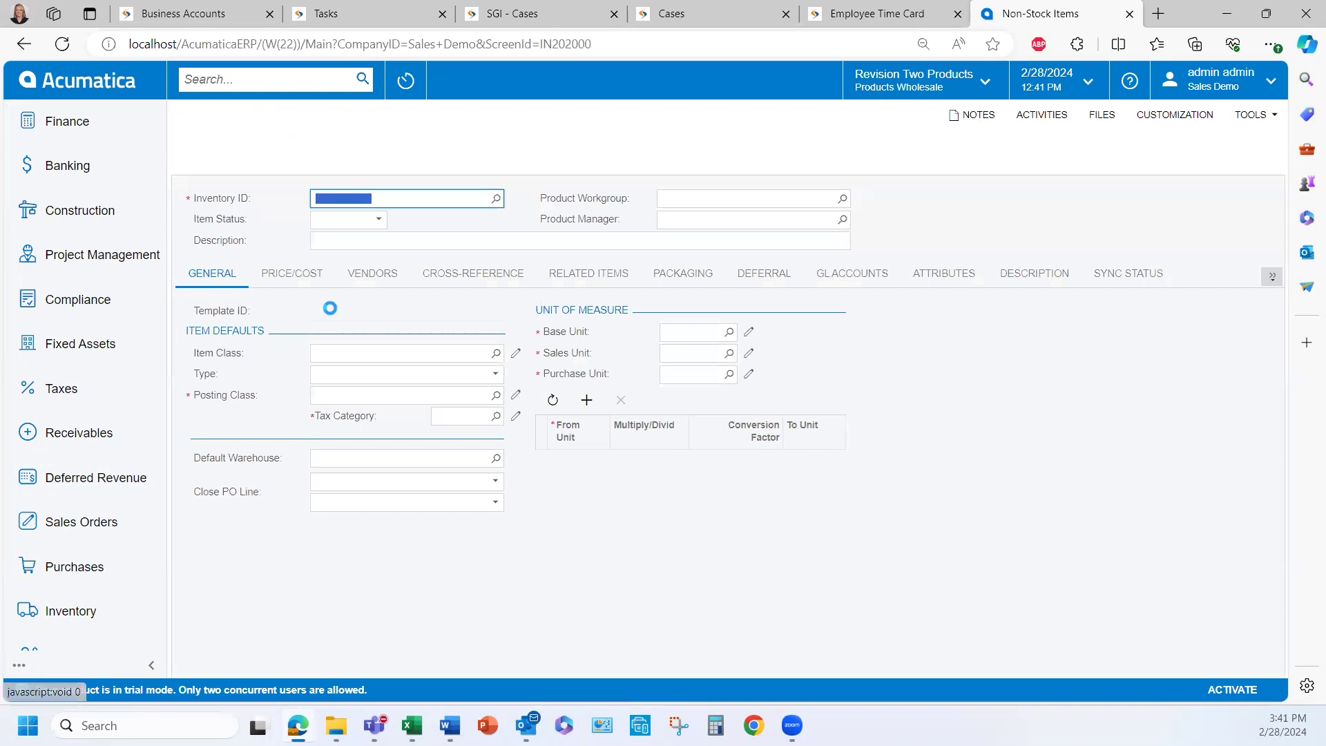
Try assigning deferral code 12M to the ACCOMODATE item, and return to the Non-Stock Items list without saving
left_click(759, 290)
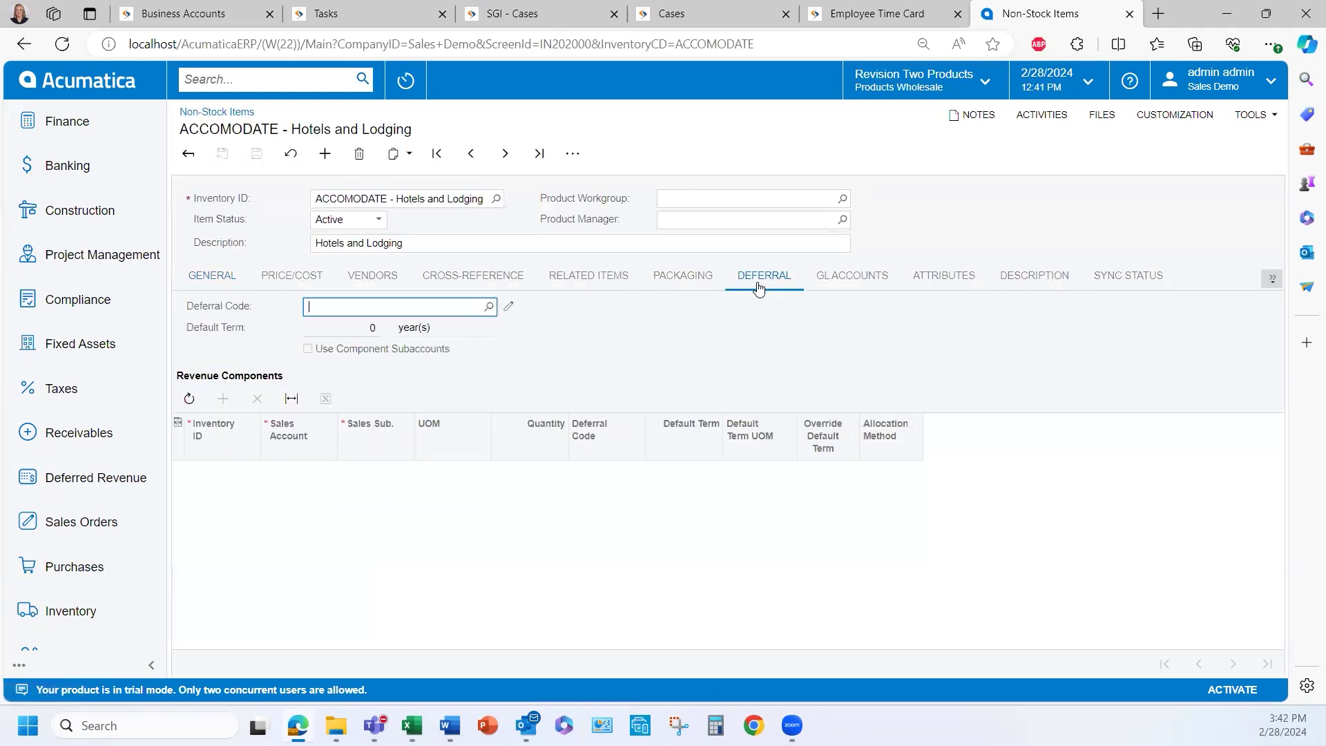
left_click(489, 306)
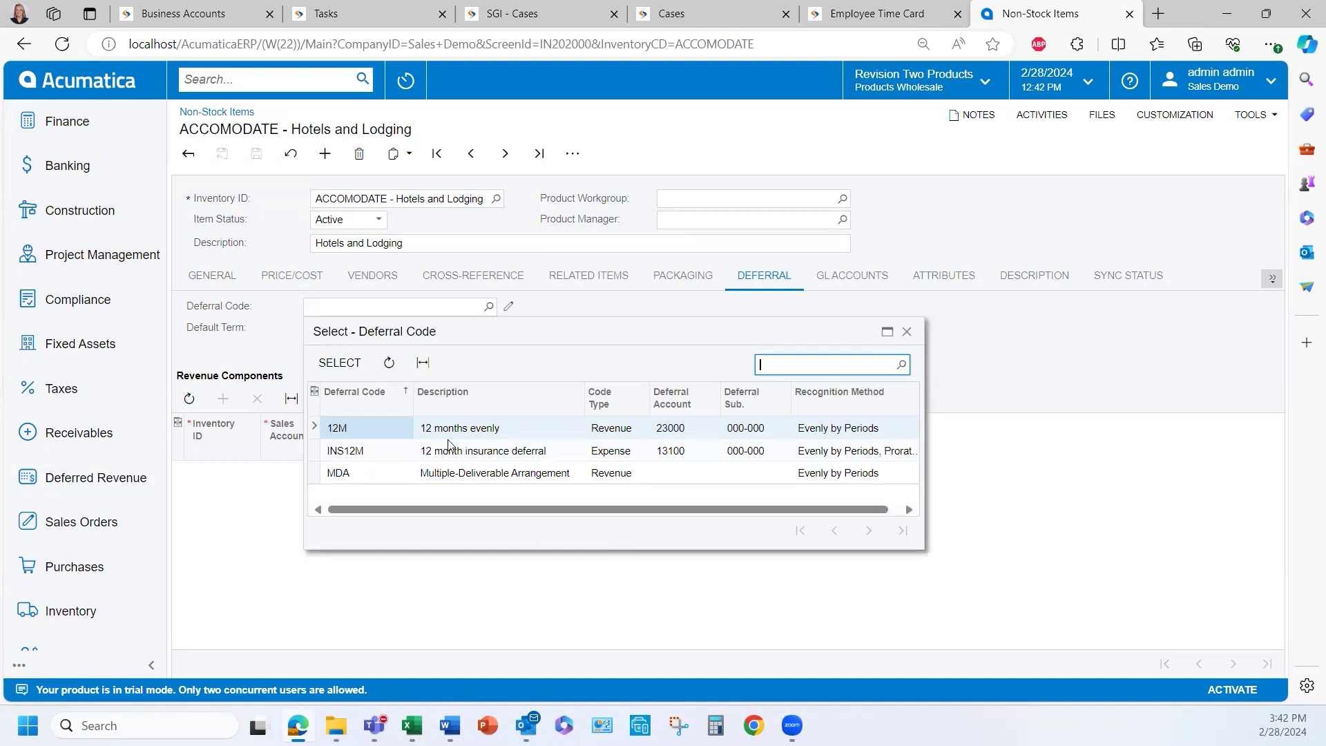
left_click(377, 428)
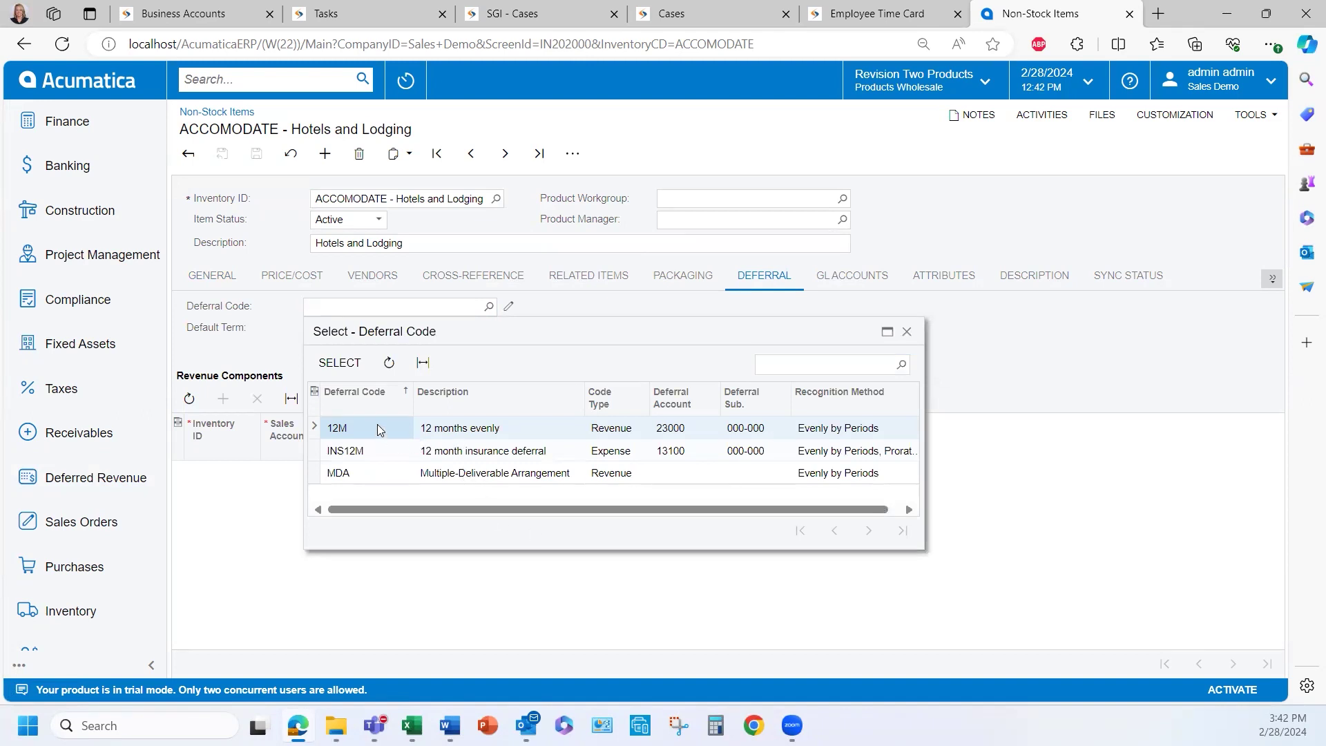
double_click(377, 428)
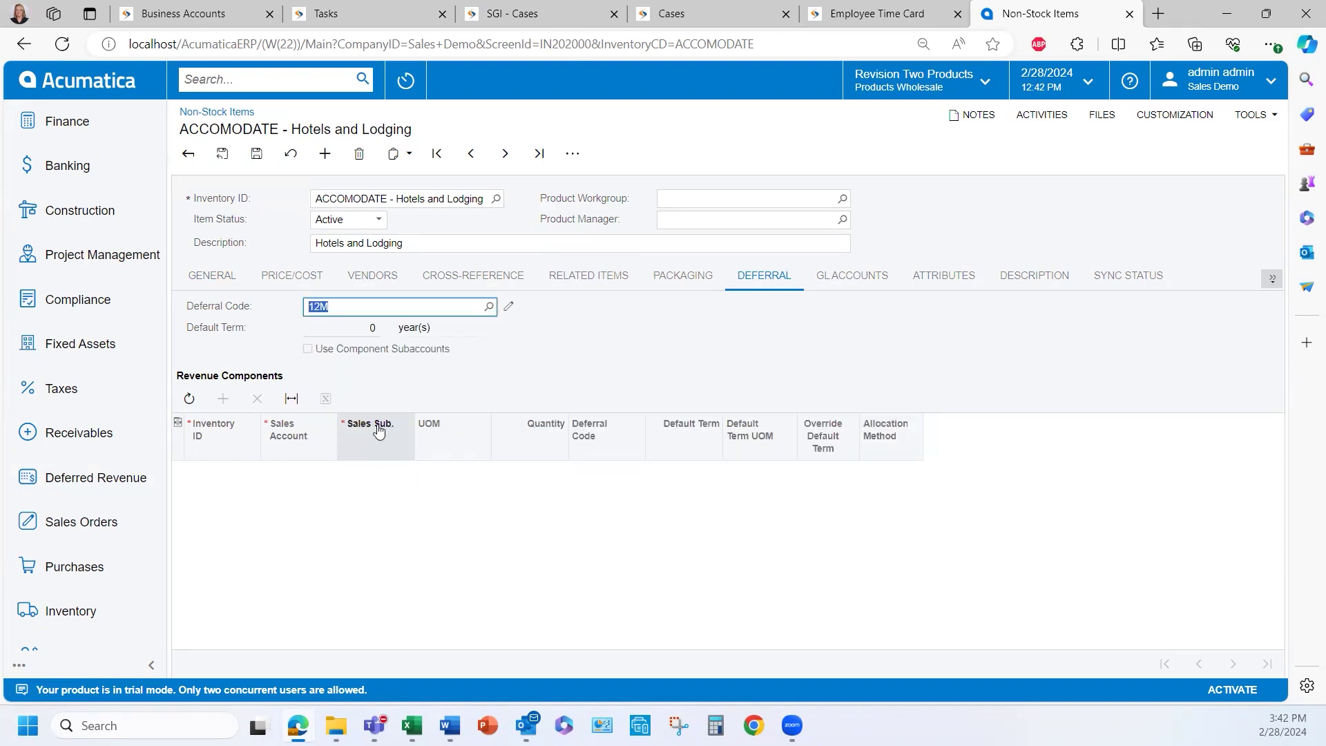
left_click(206, 116)
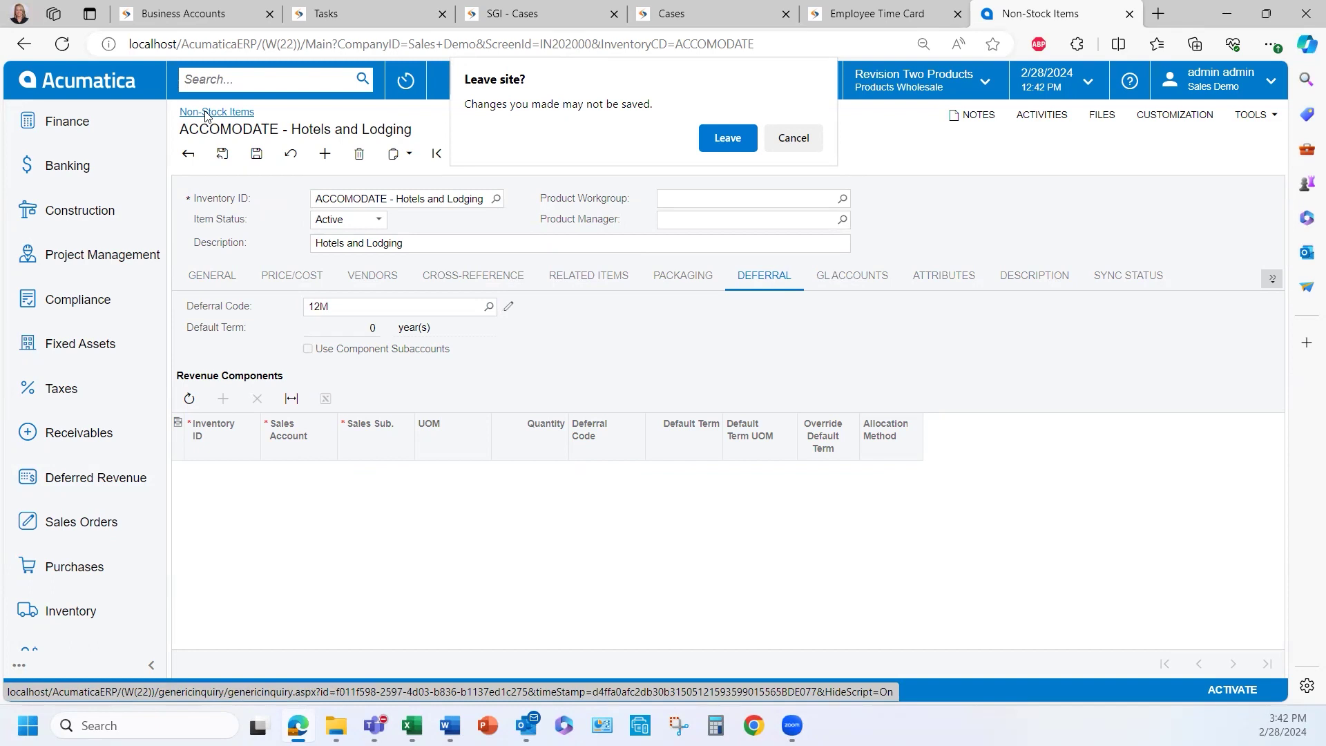
left_click(733, 147)
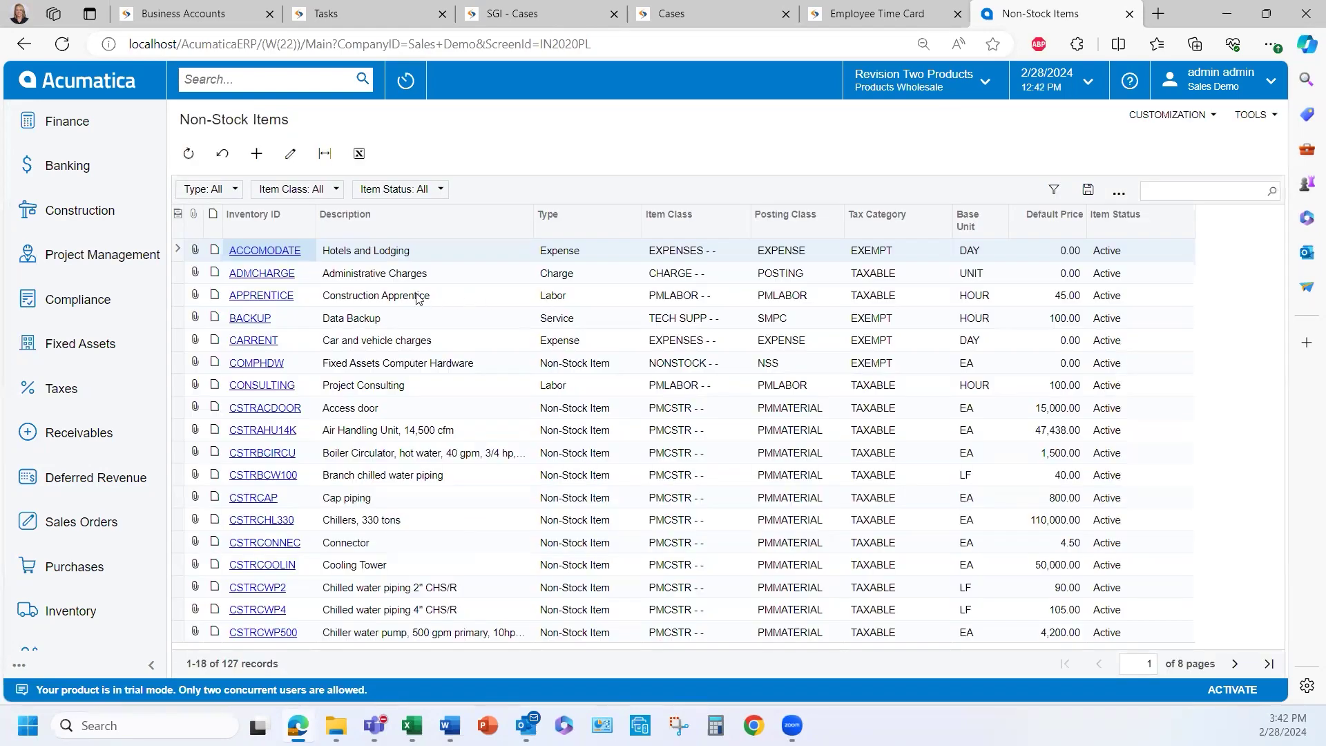
Search for "stock" to open the Stock Items list, and open the AACOMPUT01 Acer Laptop Computer item
left_click(256, 80)
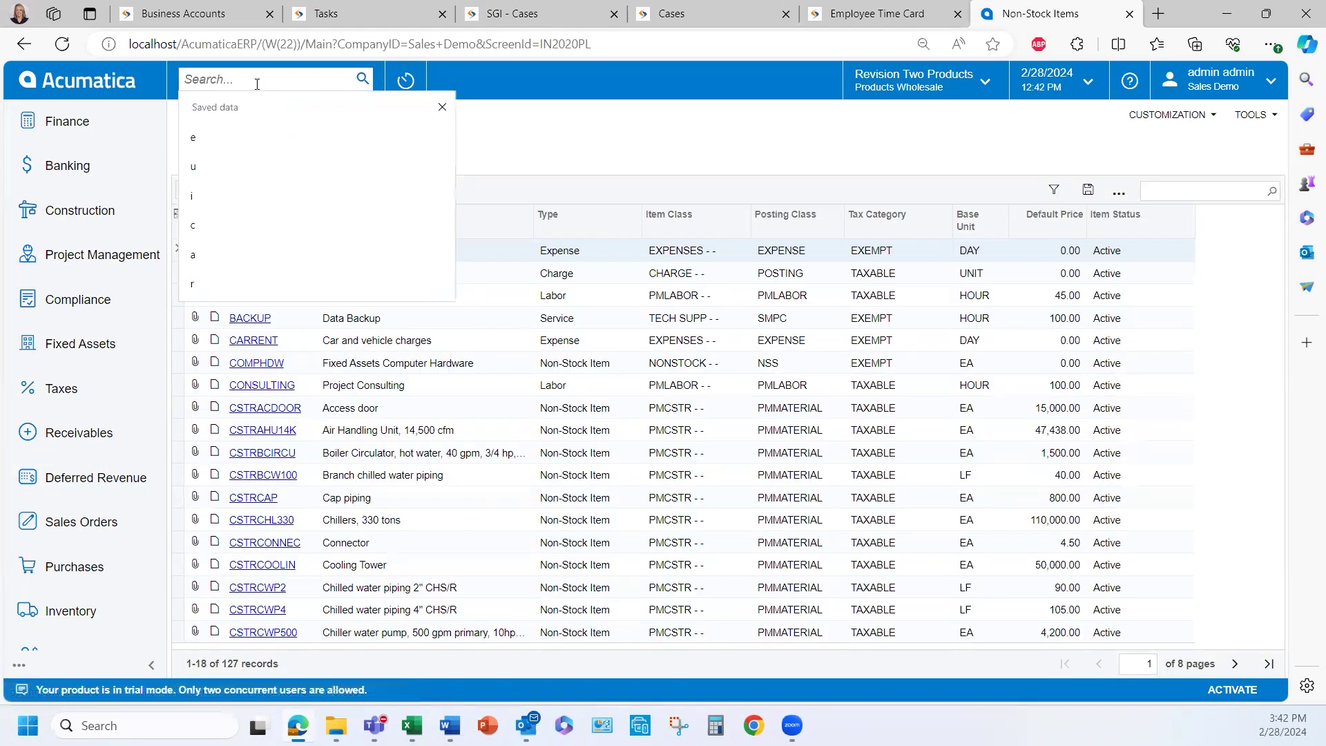
type("stock")
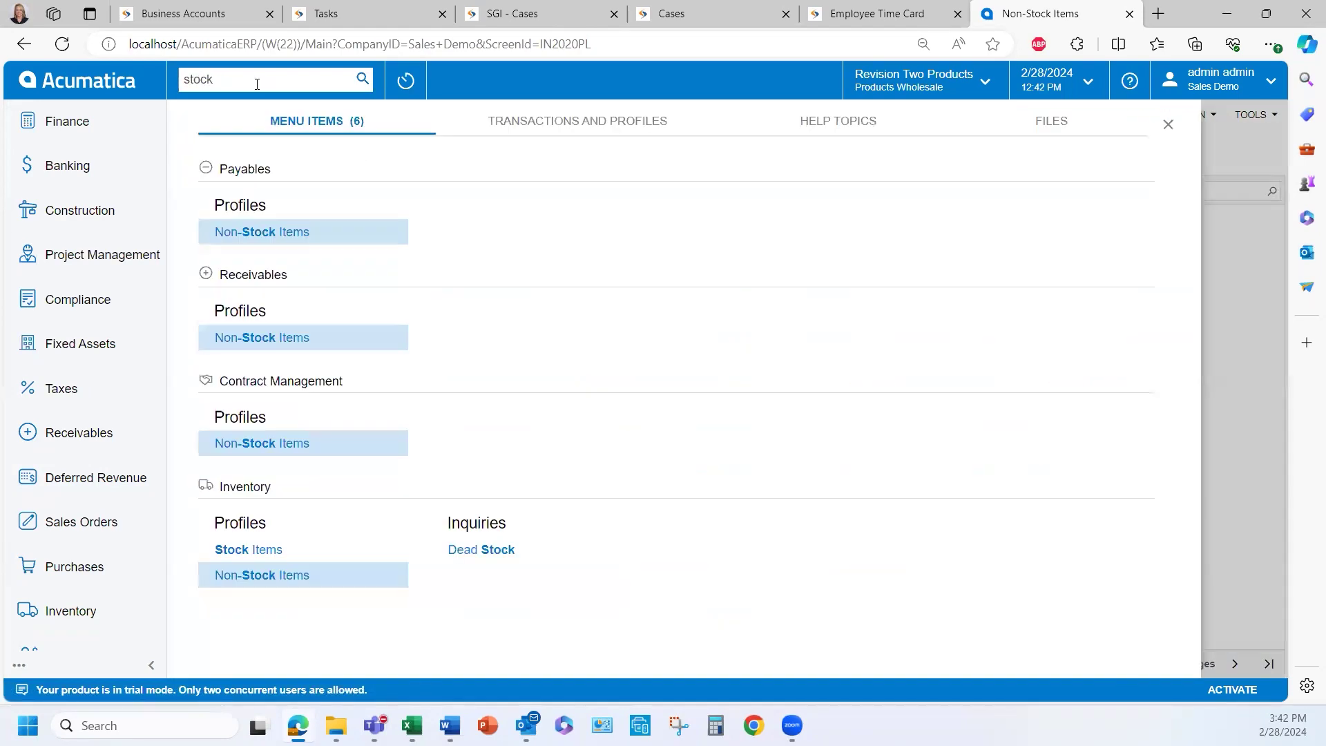
left_click(260, 550)
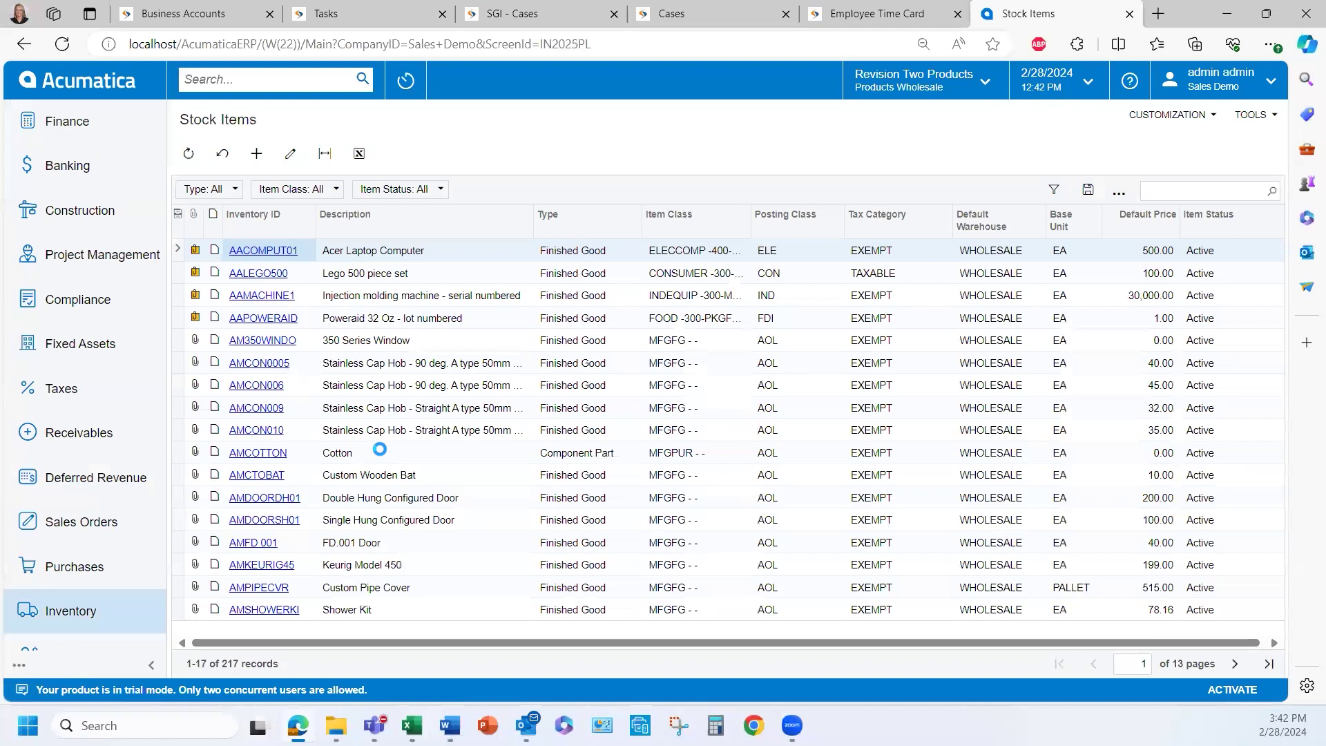
double_click(382, 455)
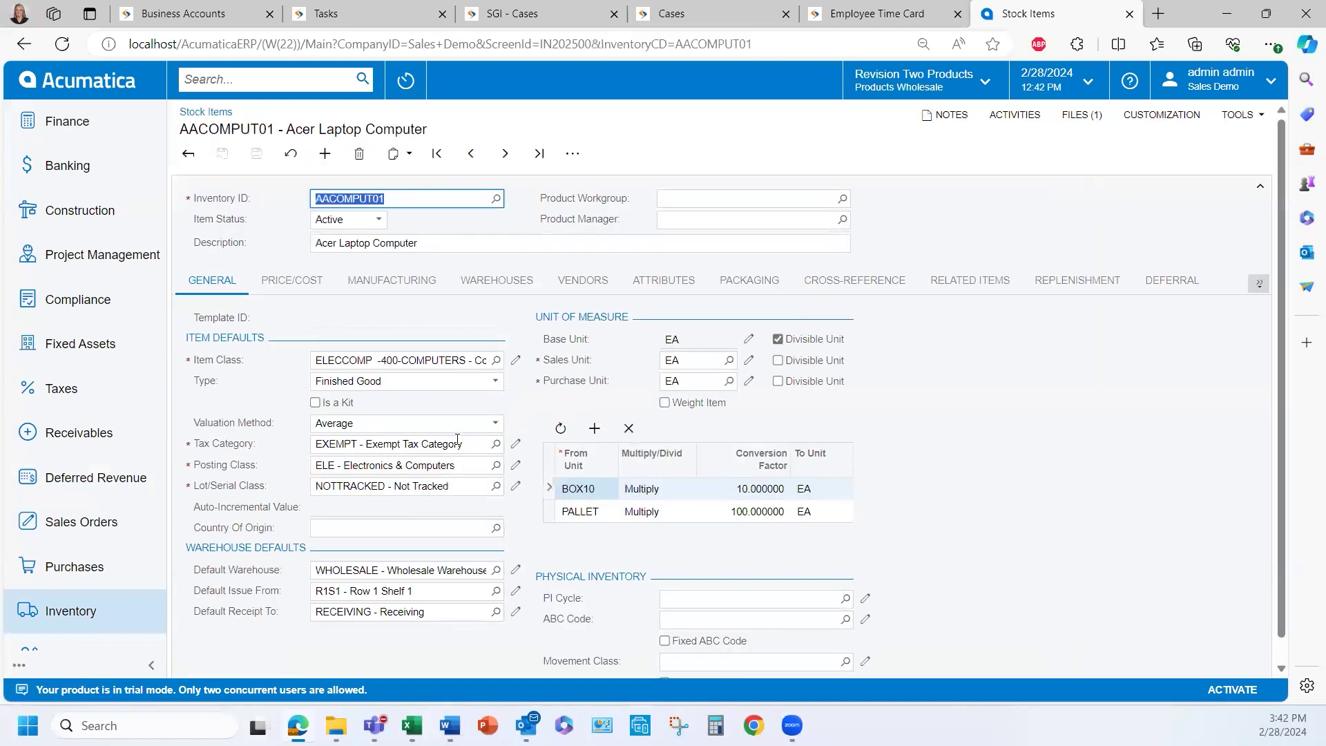
Look up the deferral codes available for the AACOMPUT01 stock item, and close the lookup without choosing one
left_click(1169, 283)
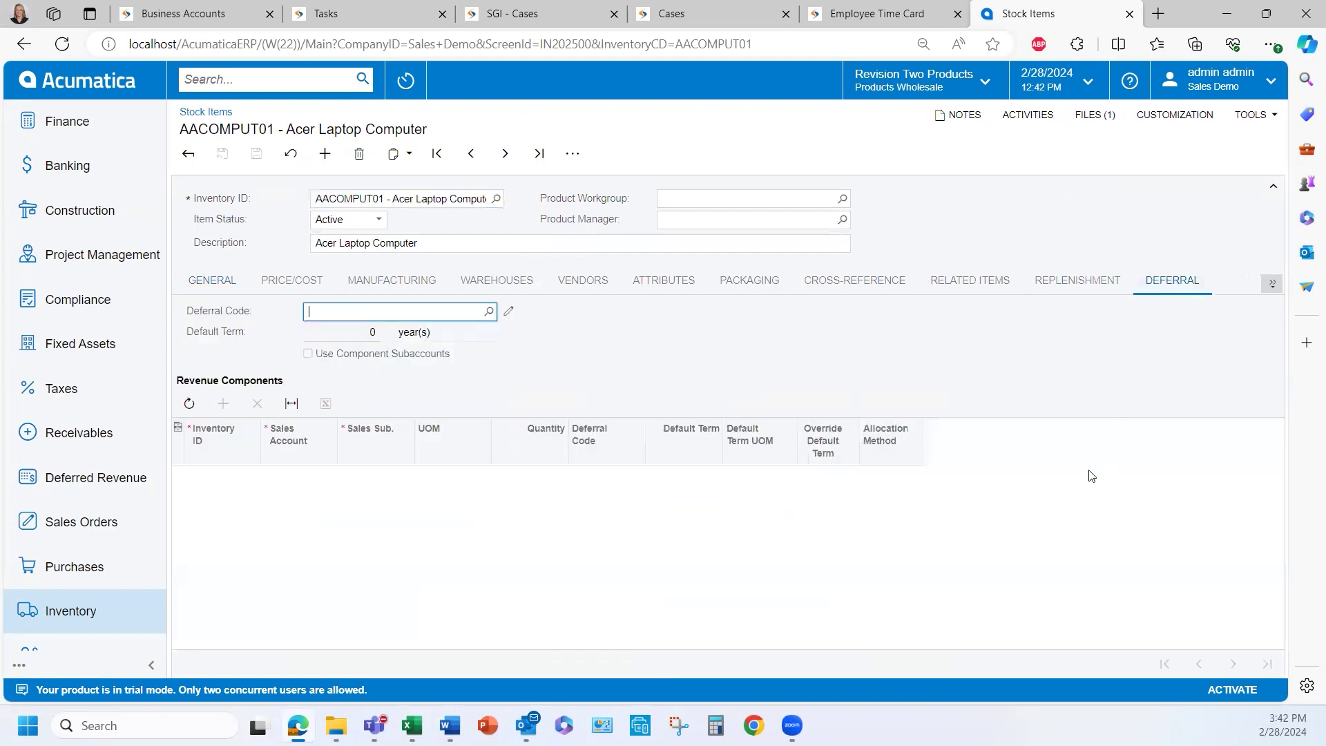
left_click(489, 311)
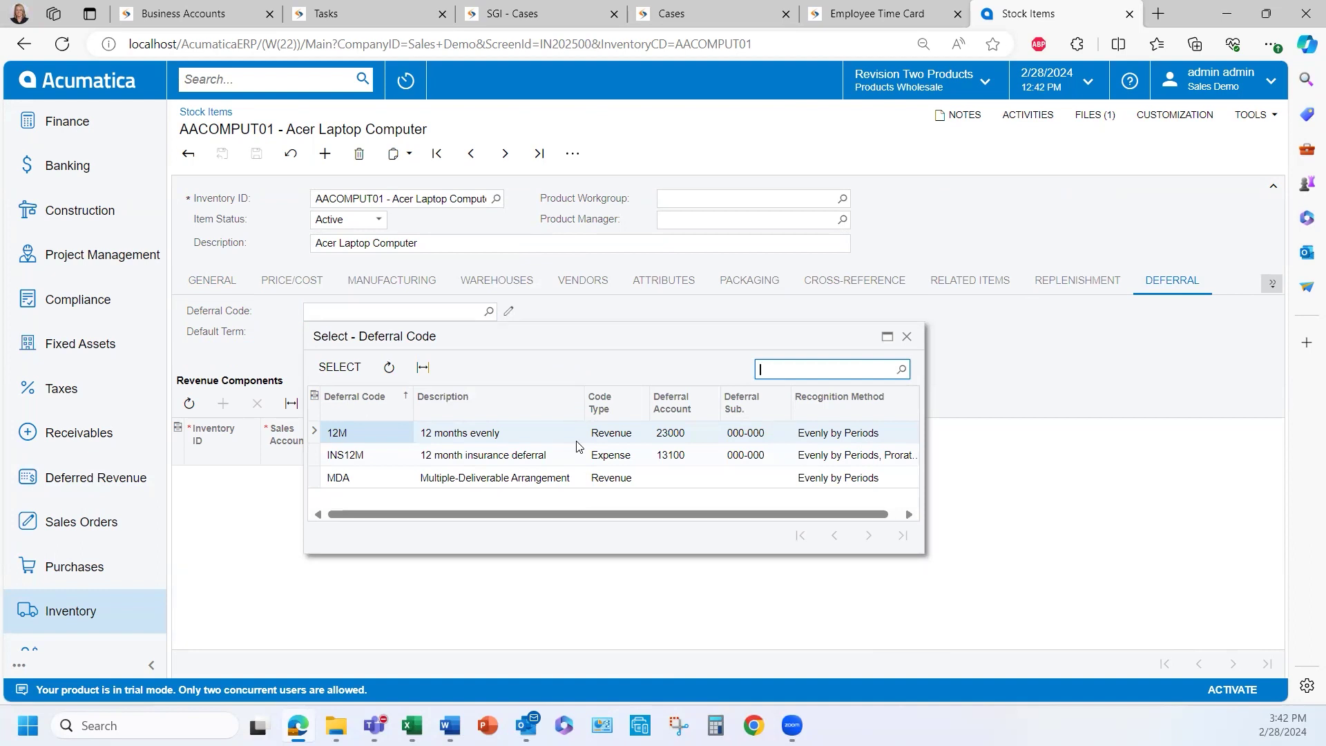
left_click(994, 372)
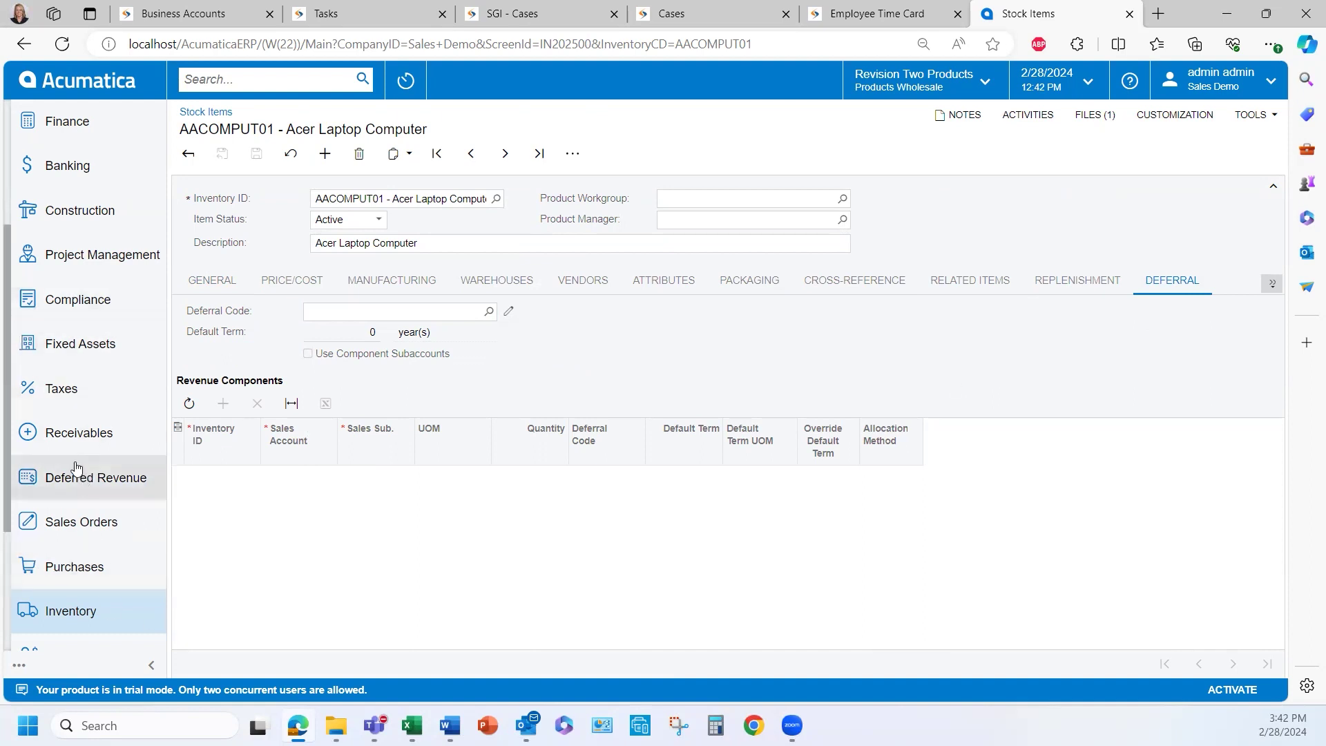
Go to the receivables Invoices and Memos list and open the balanced Bibimbab Korean Restaurant invoice AR010410
left_click(105, 435)
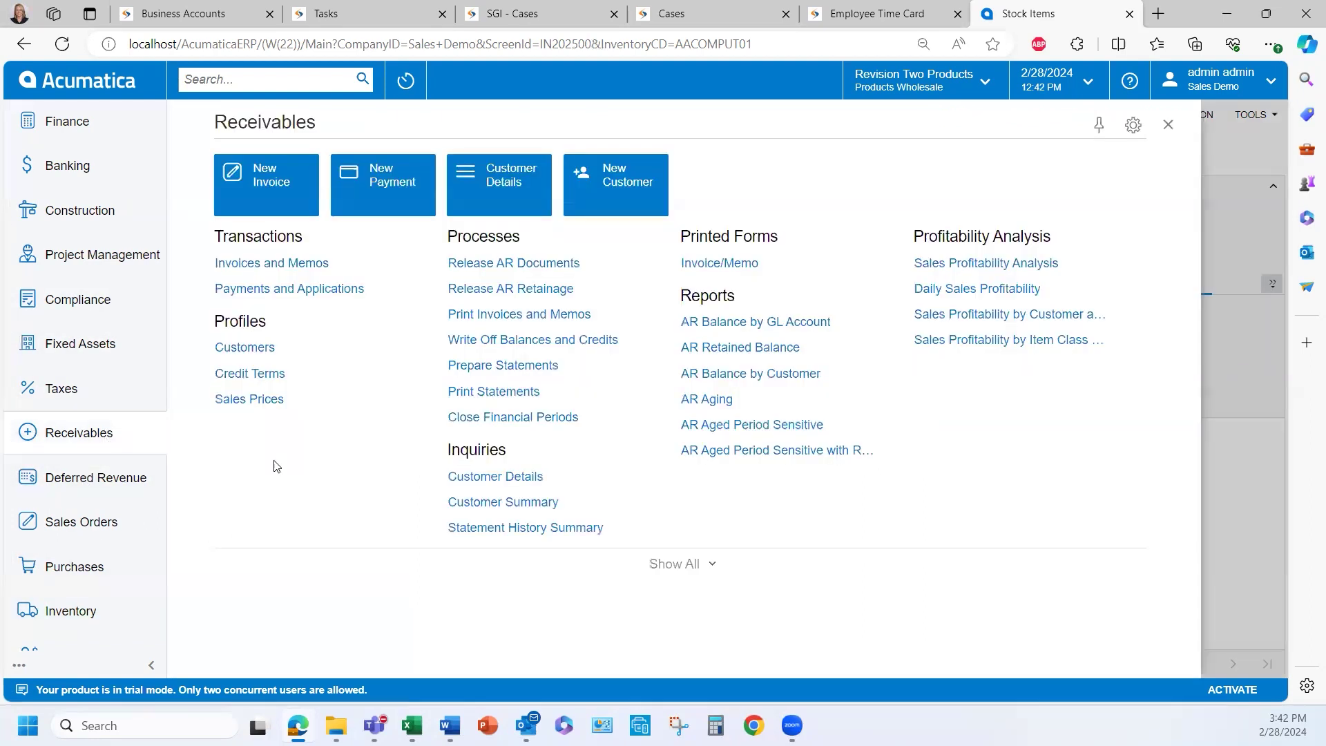
left_click(249, 265)
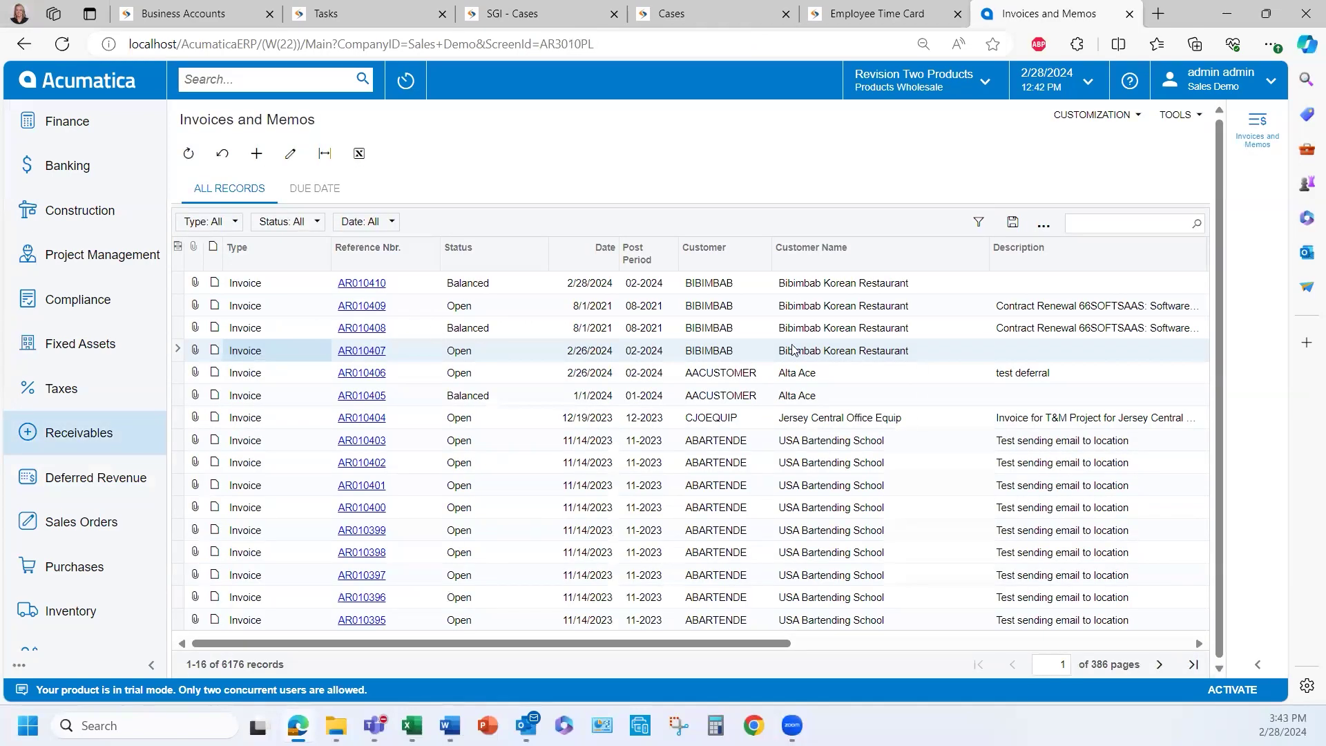
left_click(350, 288)
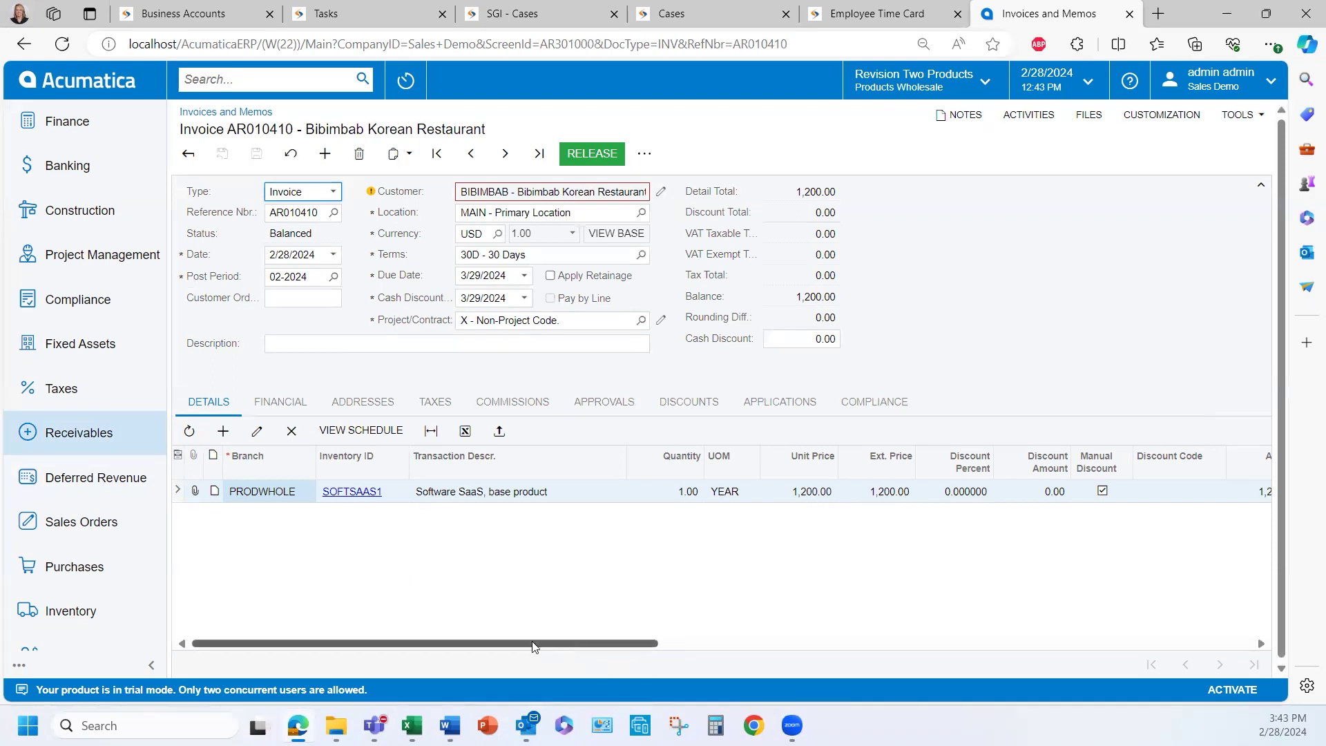
Look up the deferral codes for the SOFTSAAS1 line of the invoice and select 12M
left_click_drag(470, 643, 974, 681)
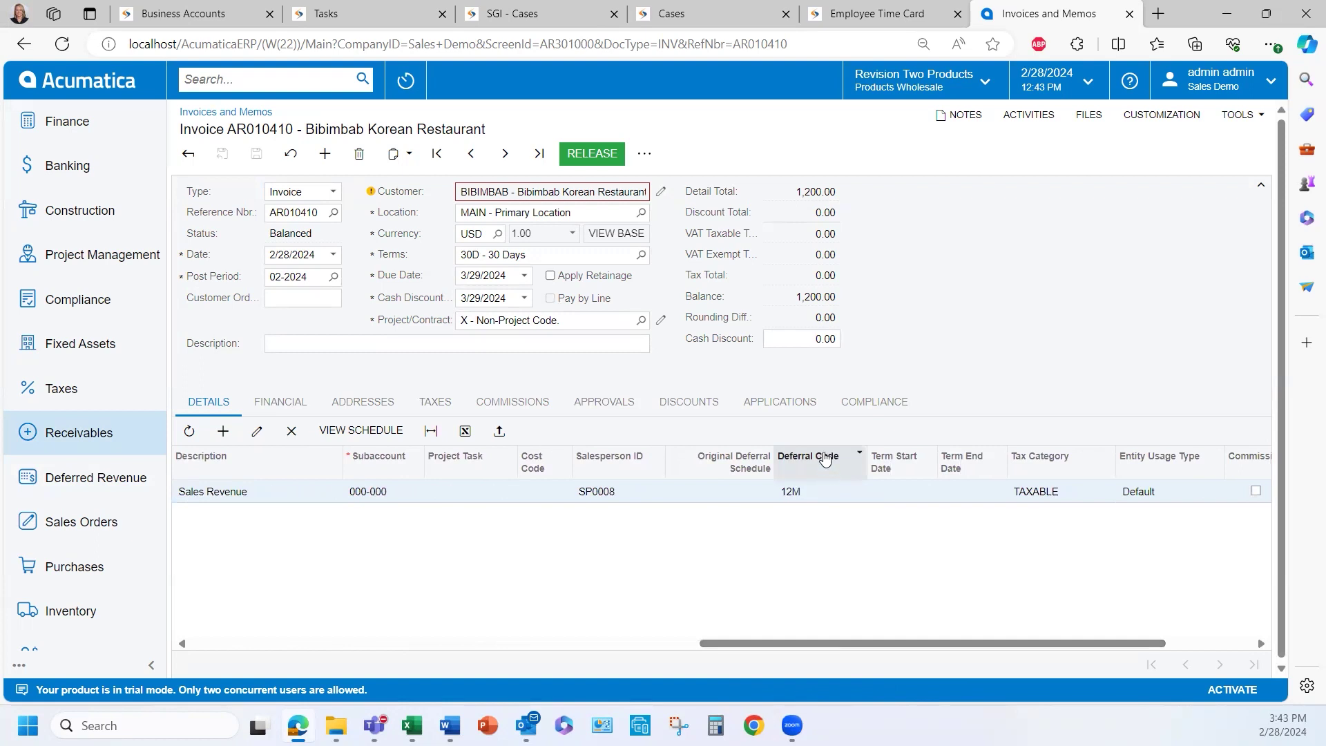
left_click(814, 495)
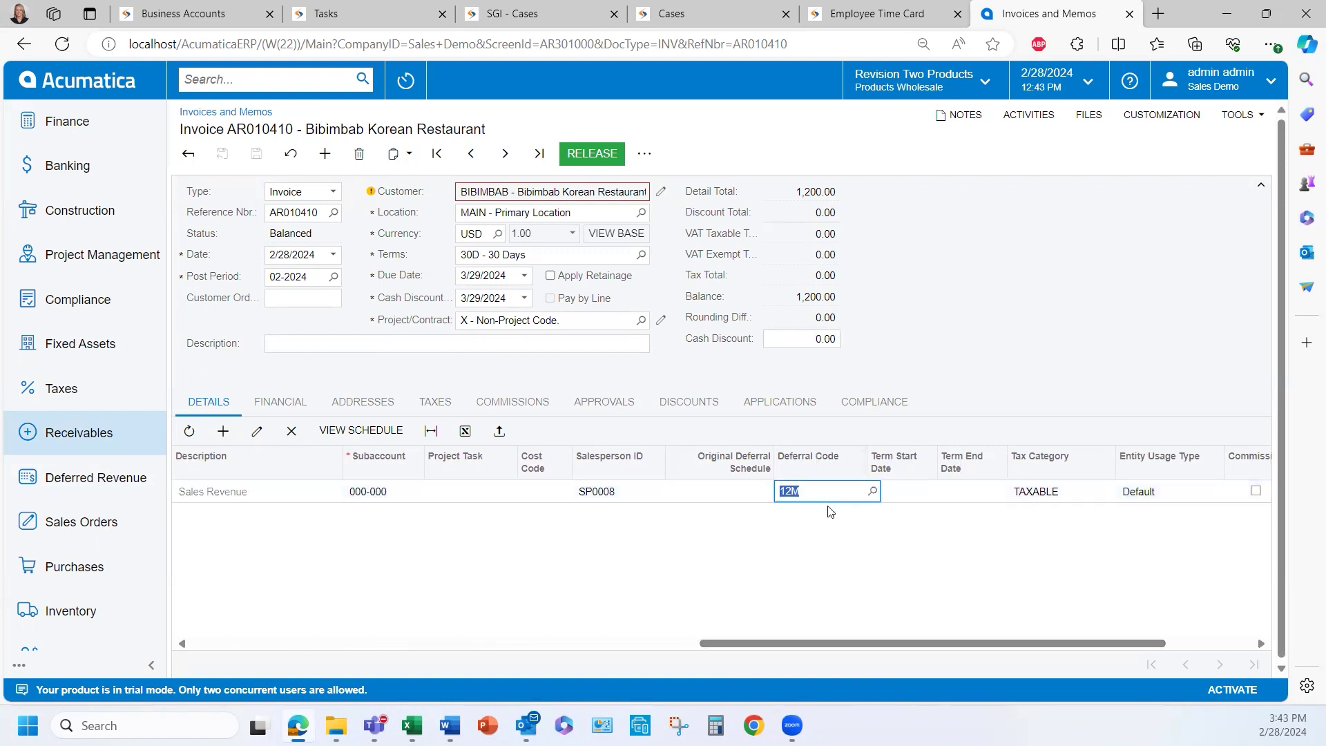
left_click(873, 491)
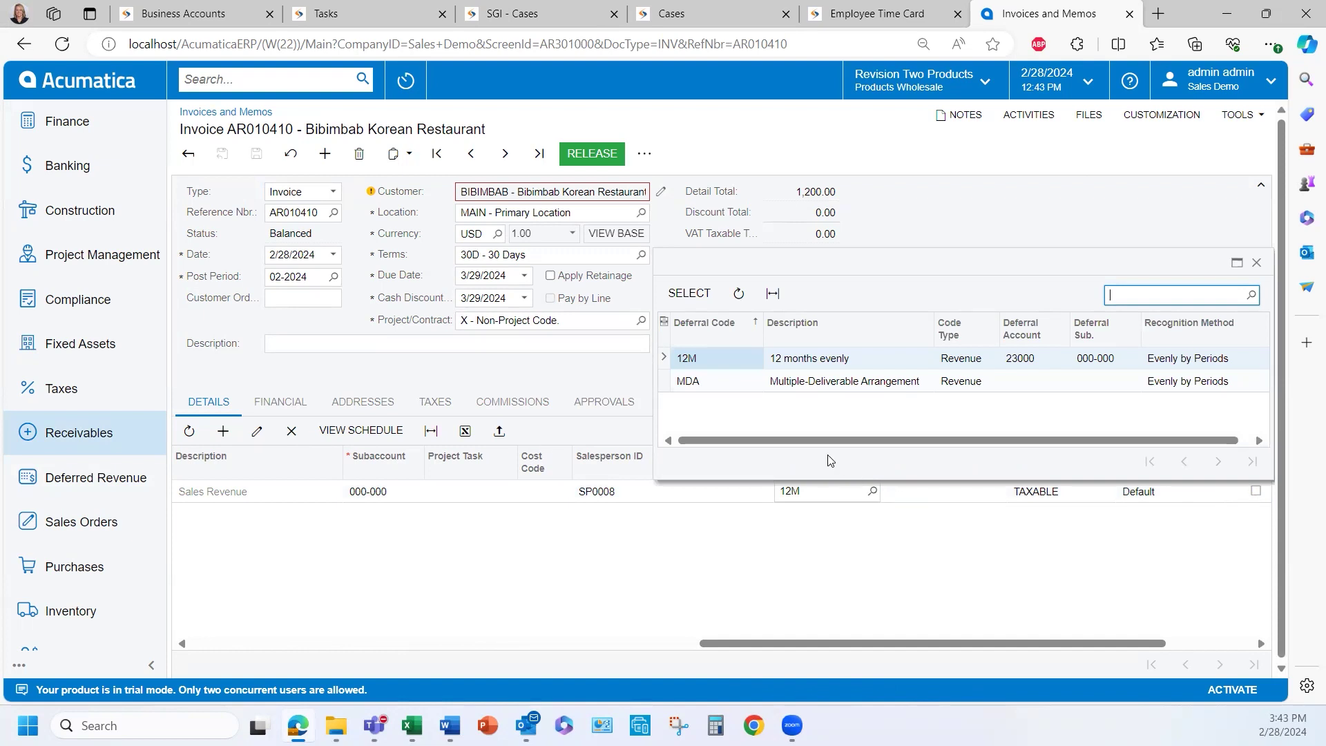
double_click(704, 357)
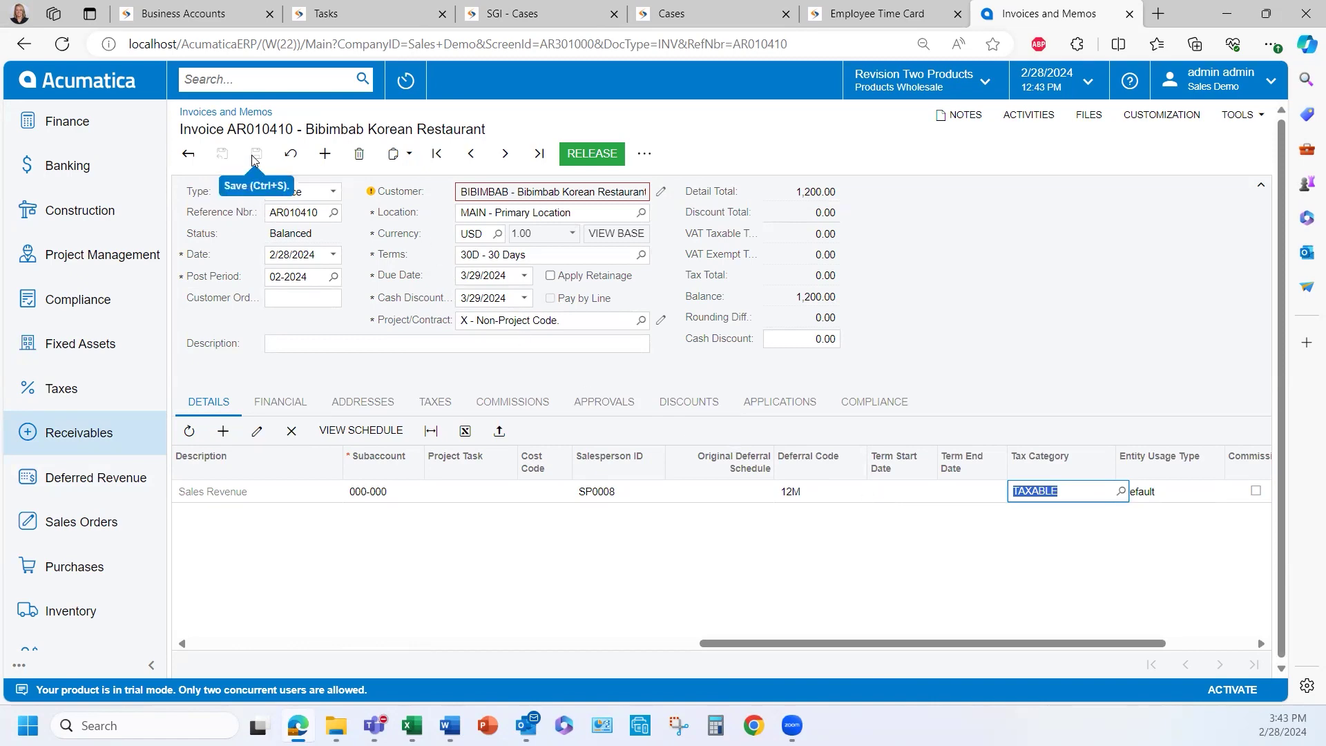
Toggle the hold on invoice AR010410 and release the invoice
left_click(646, 157)
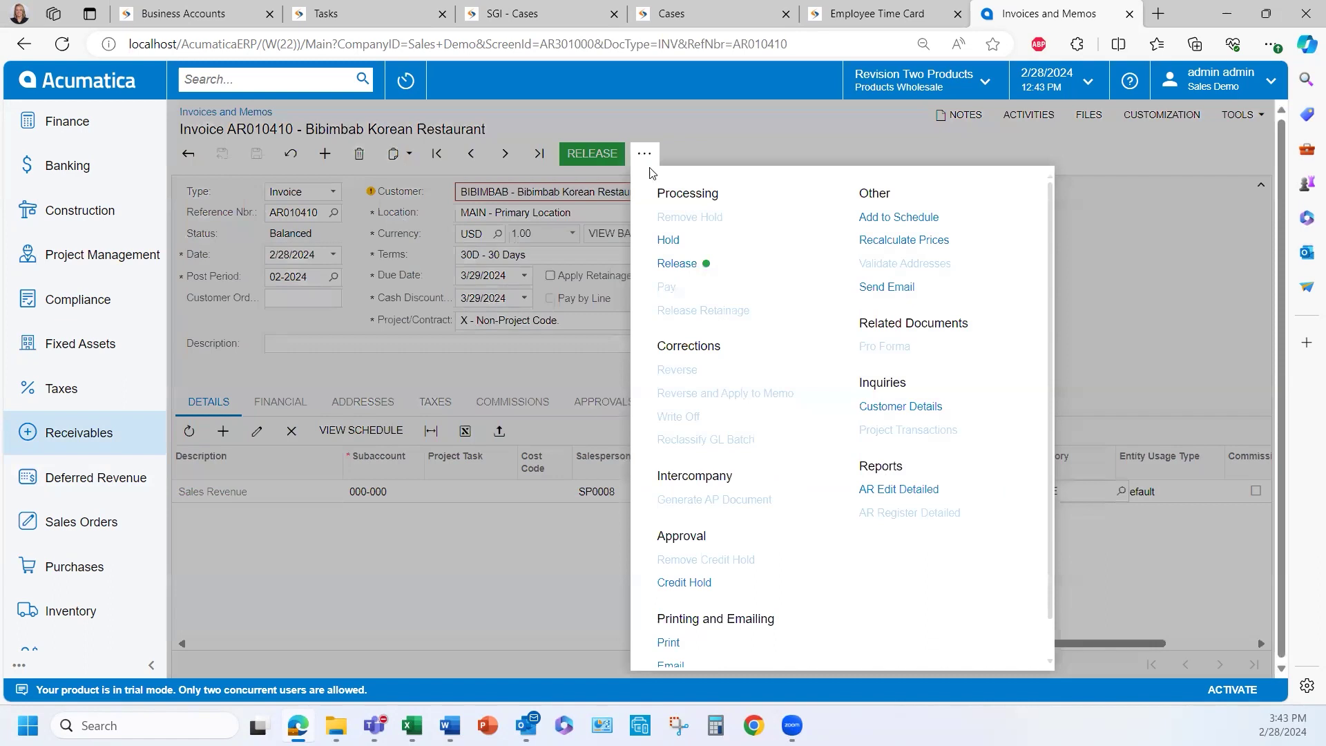
left_click(668, 244)
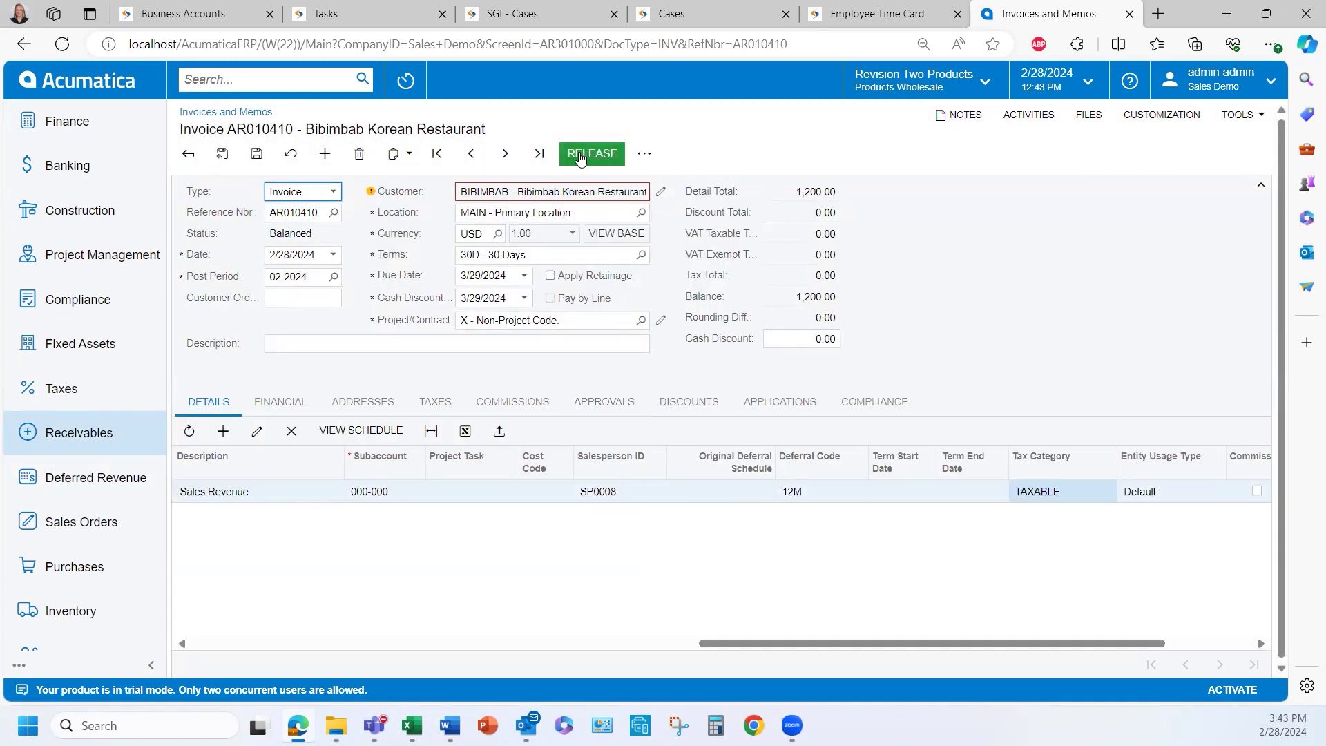
left_click(583, 159)
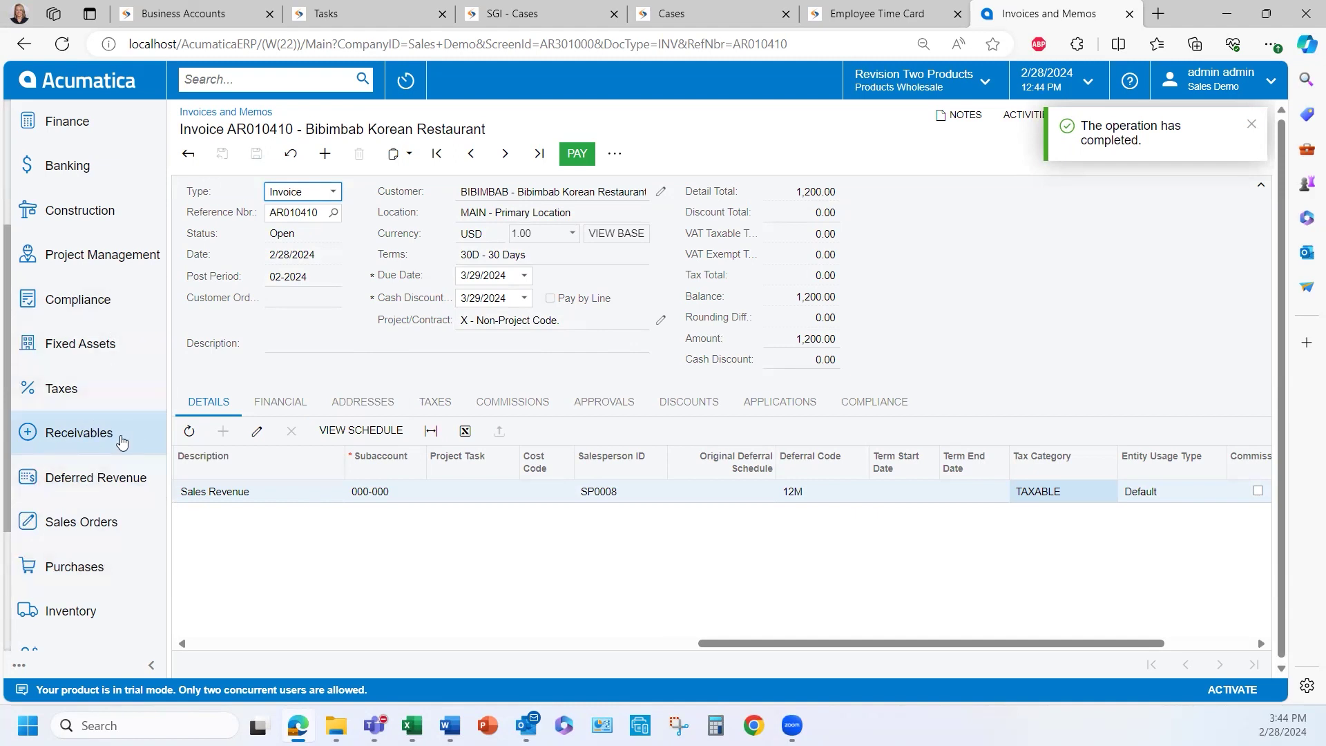
Open deferral schedule 00001668 for invoice AR010410 from the end of the Deferral Schedules list, and review its recognition transactions
left_click(118, 478)
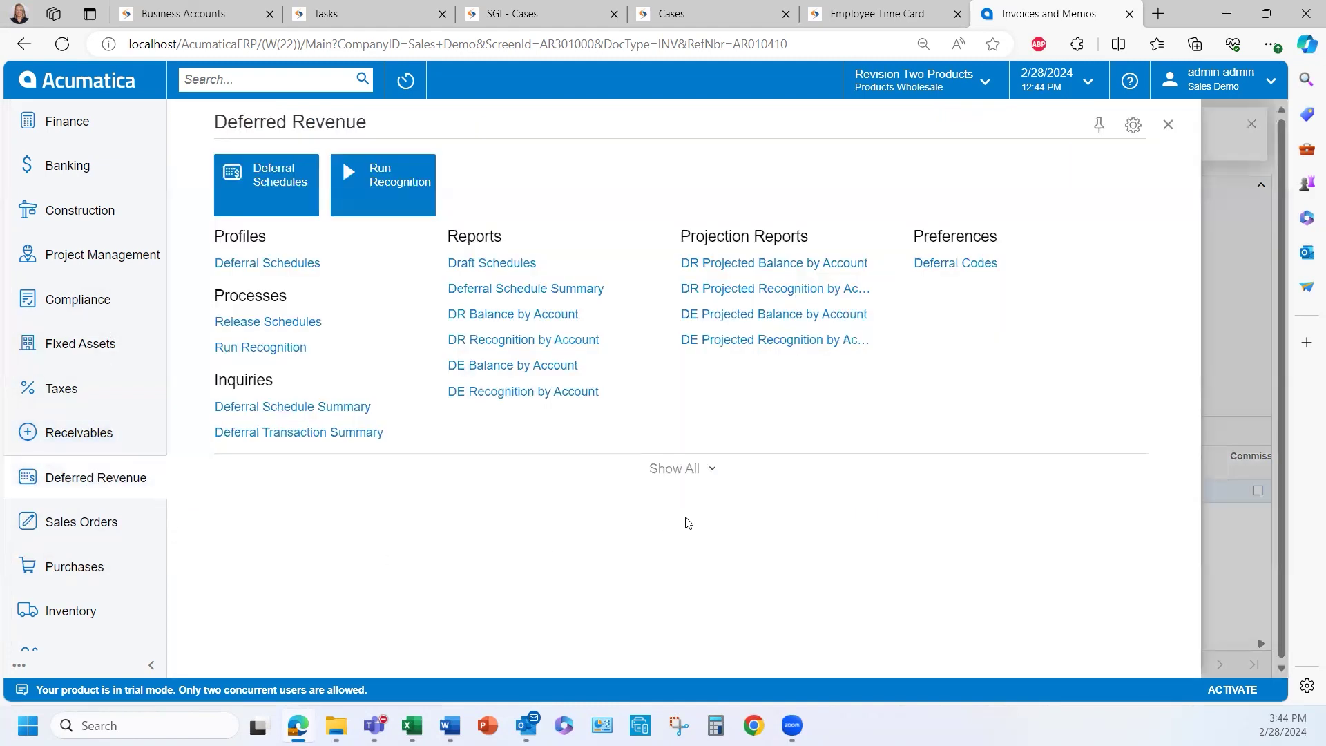
left_click(675, 469)
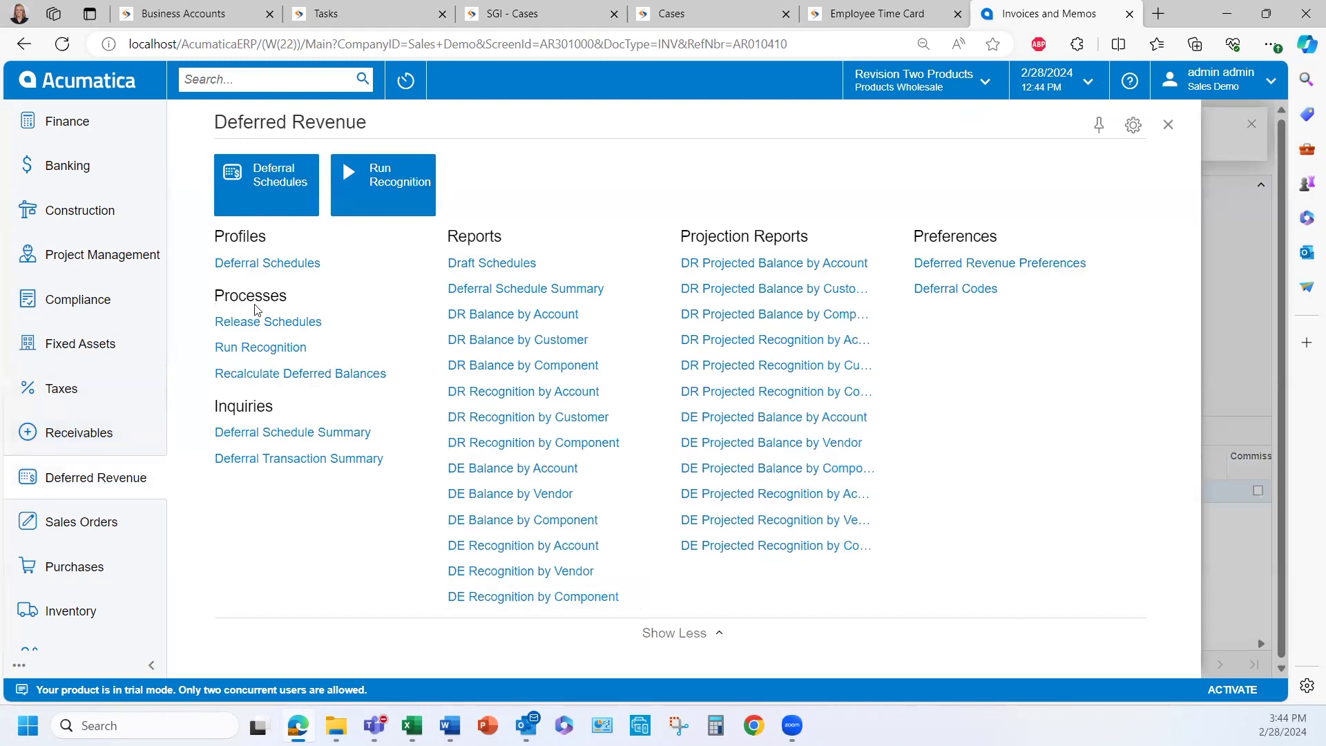
left_click(228, 262)
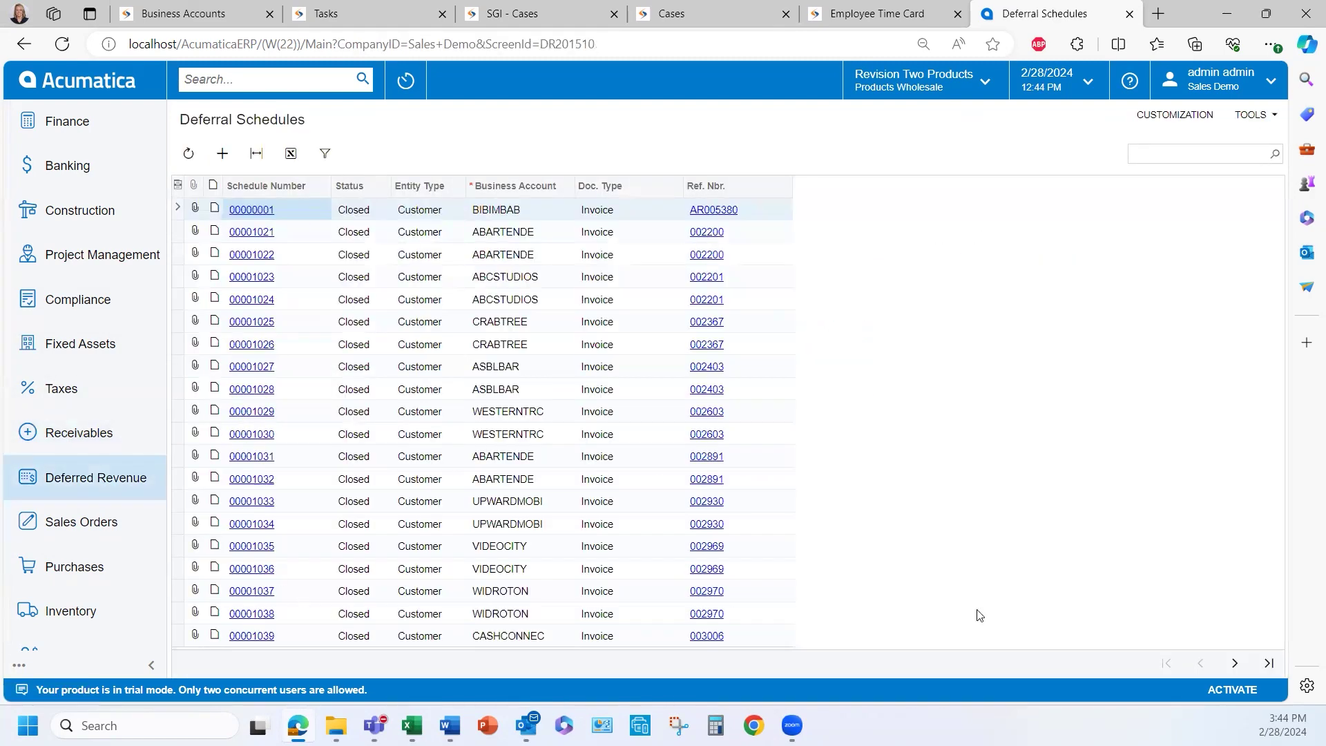
left_click(1268, 663)
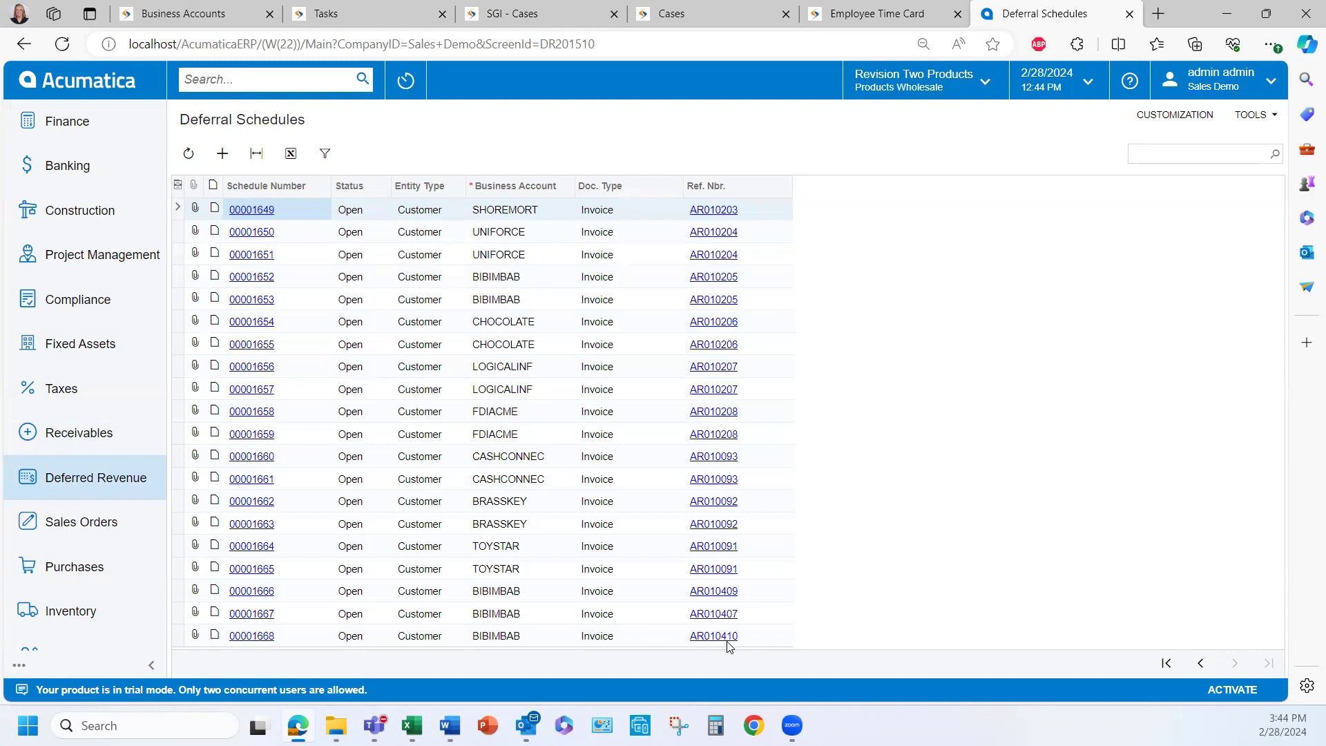
left_click(248, 637)
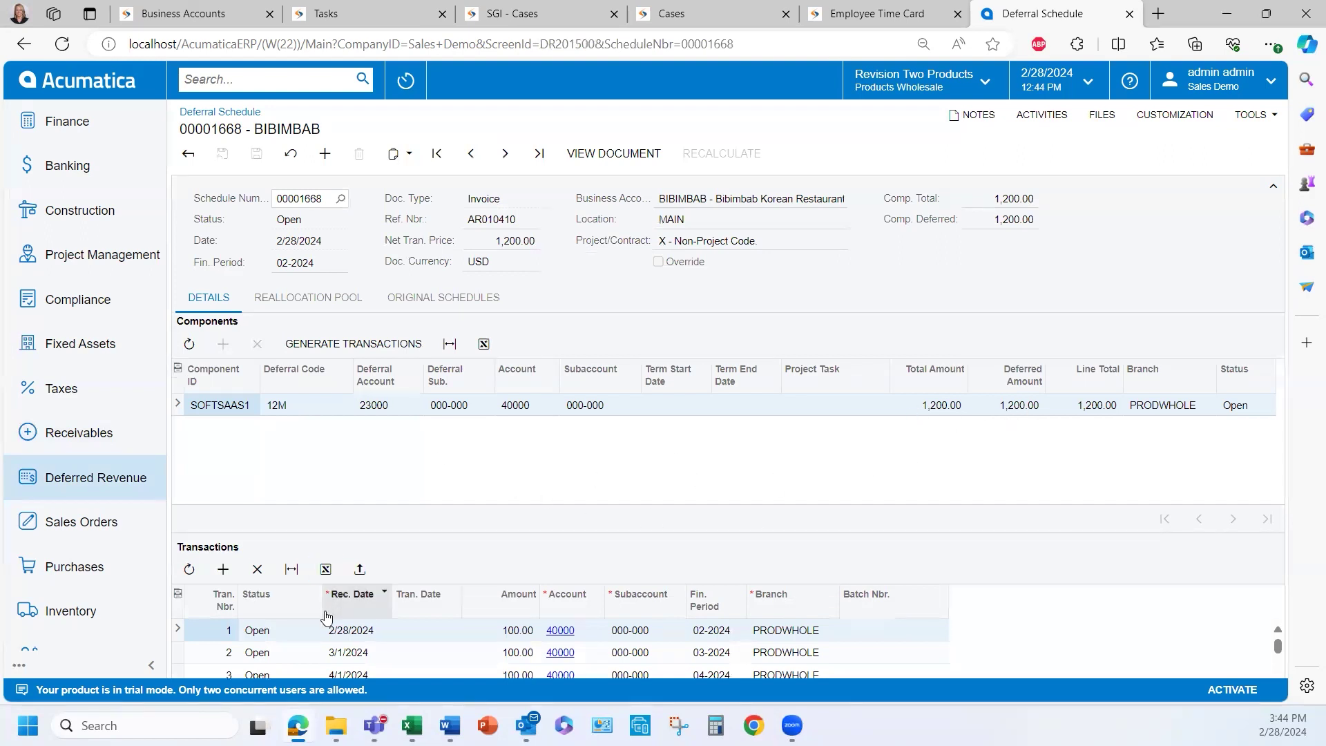
scroll(454, 653, "down", 1)
scroll(454, 663, "up", 1)
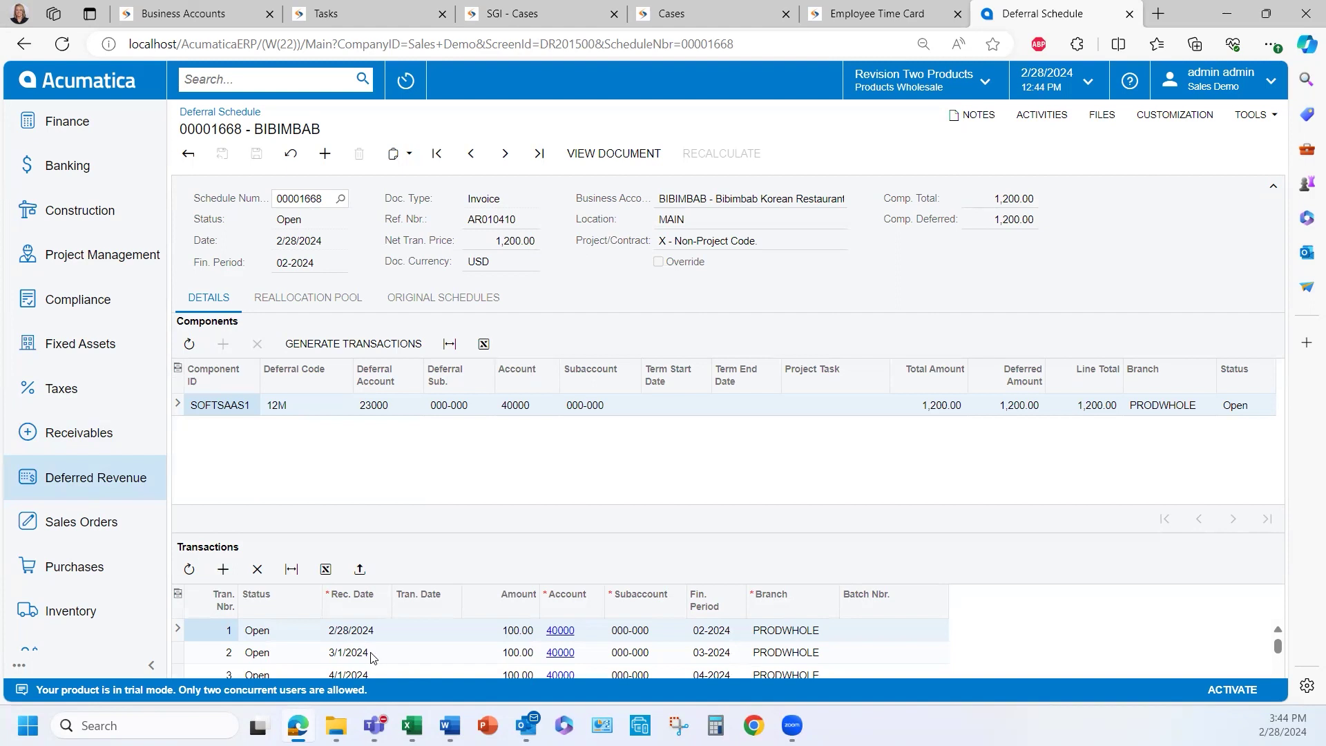
scroll(373, 658, "down", 1)
scroll(388, 647, "down", 6)
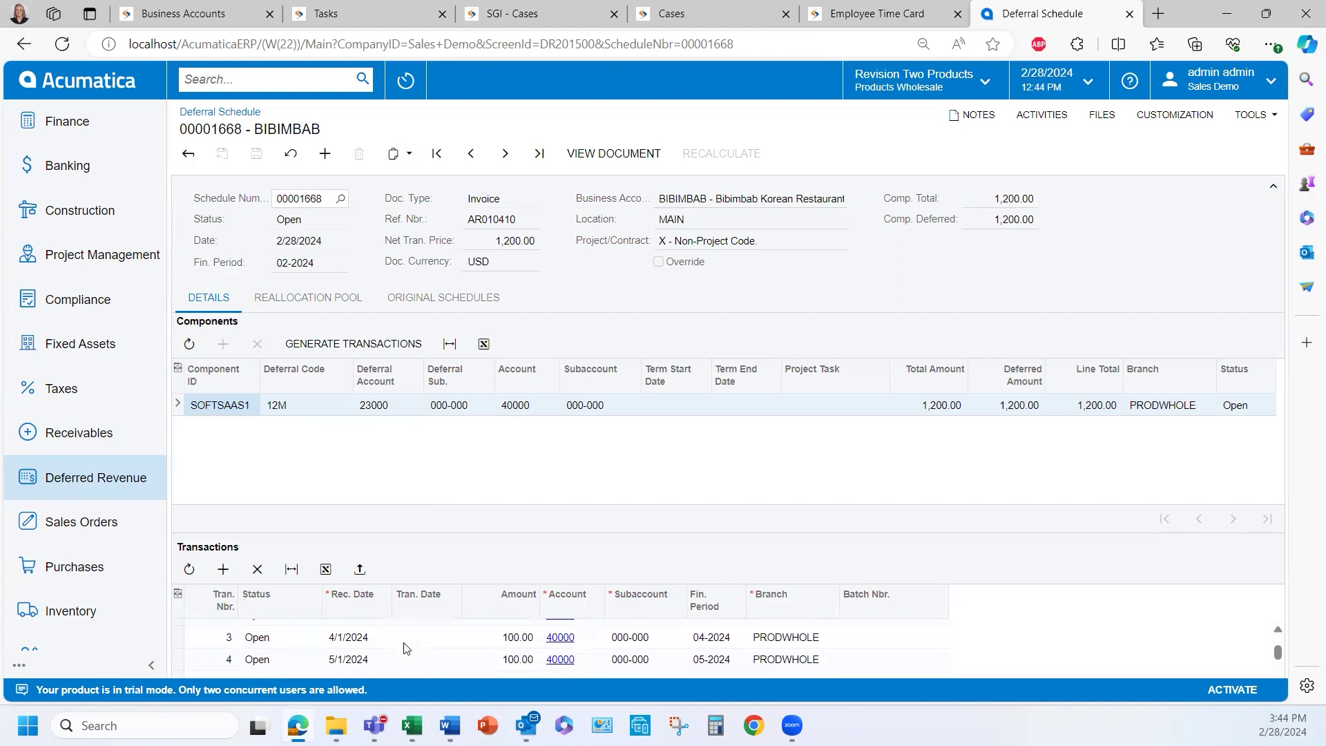
scroll(378, 661, "down", 5)
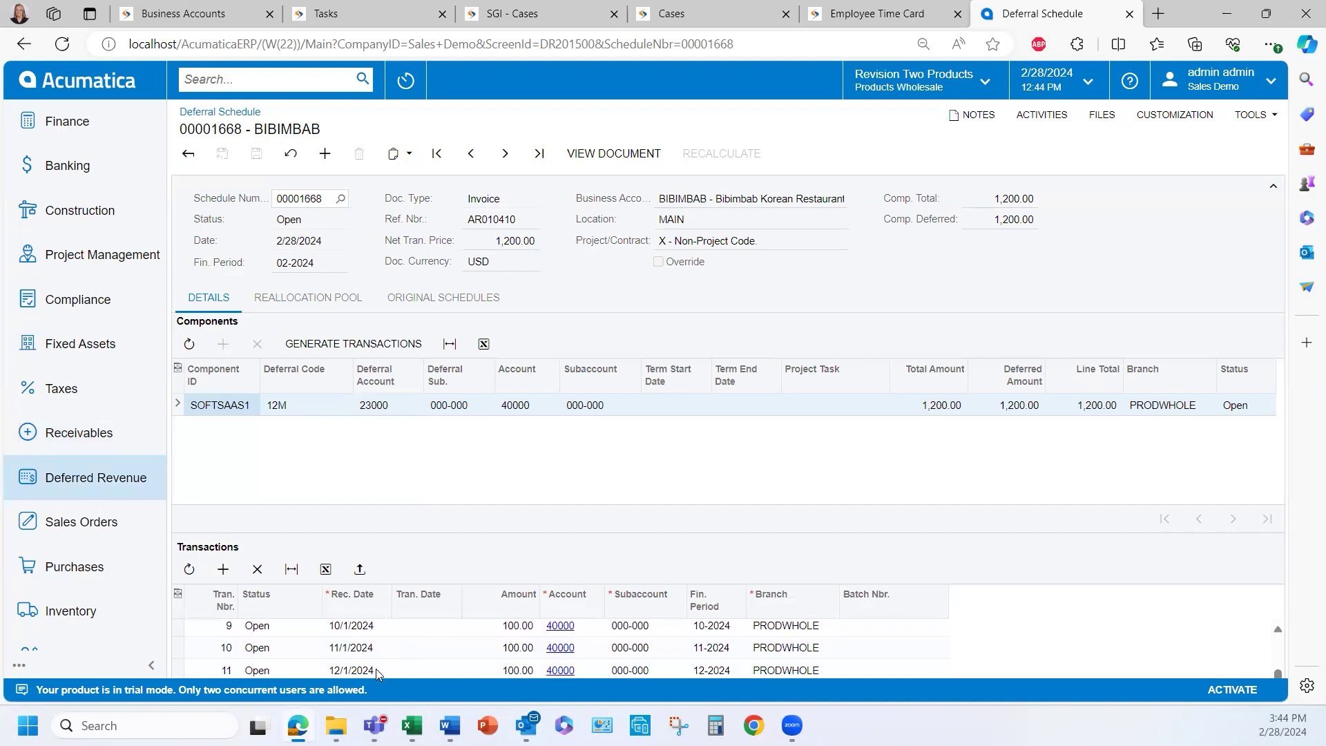
scroll(384, 661, "up", 6)
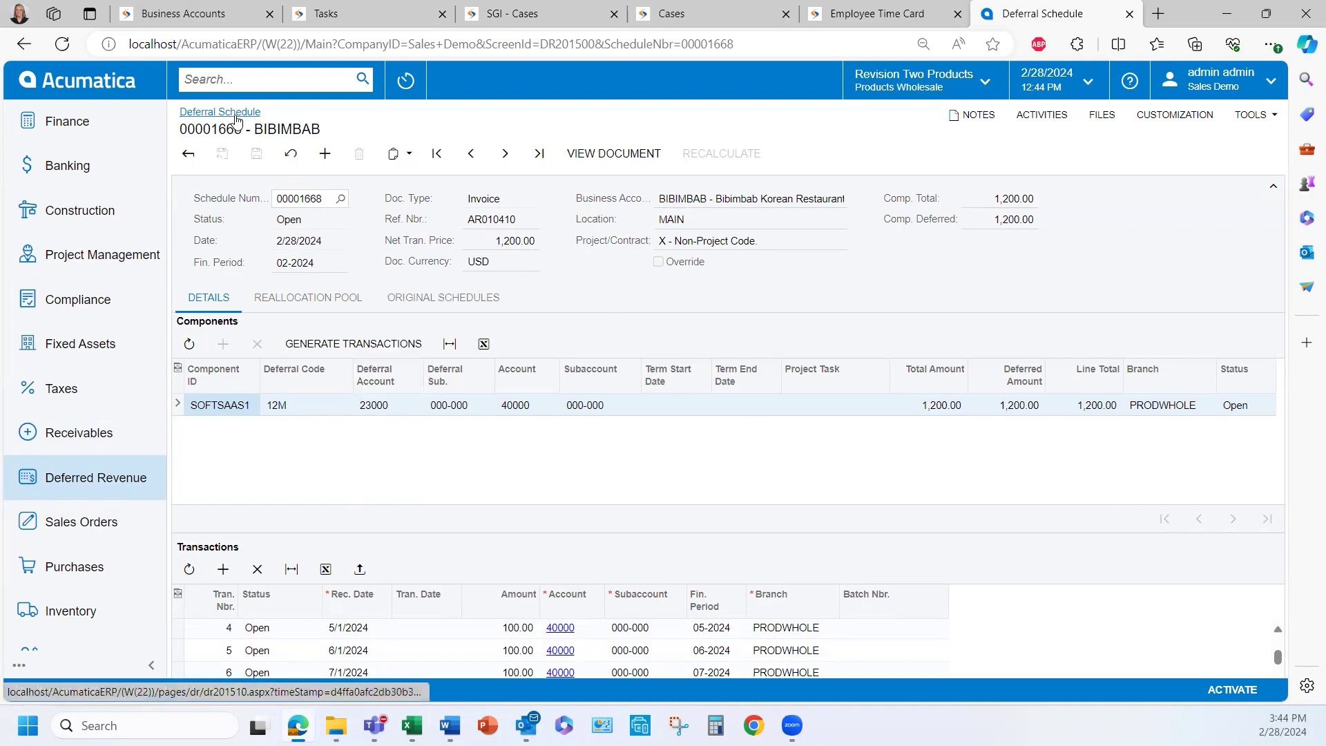
Run recognition for the 2/28/2024 transaction of schedule 00001668 only, and close the processing summary
left_click(107, 477)
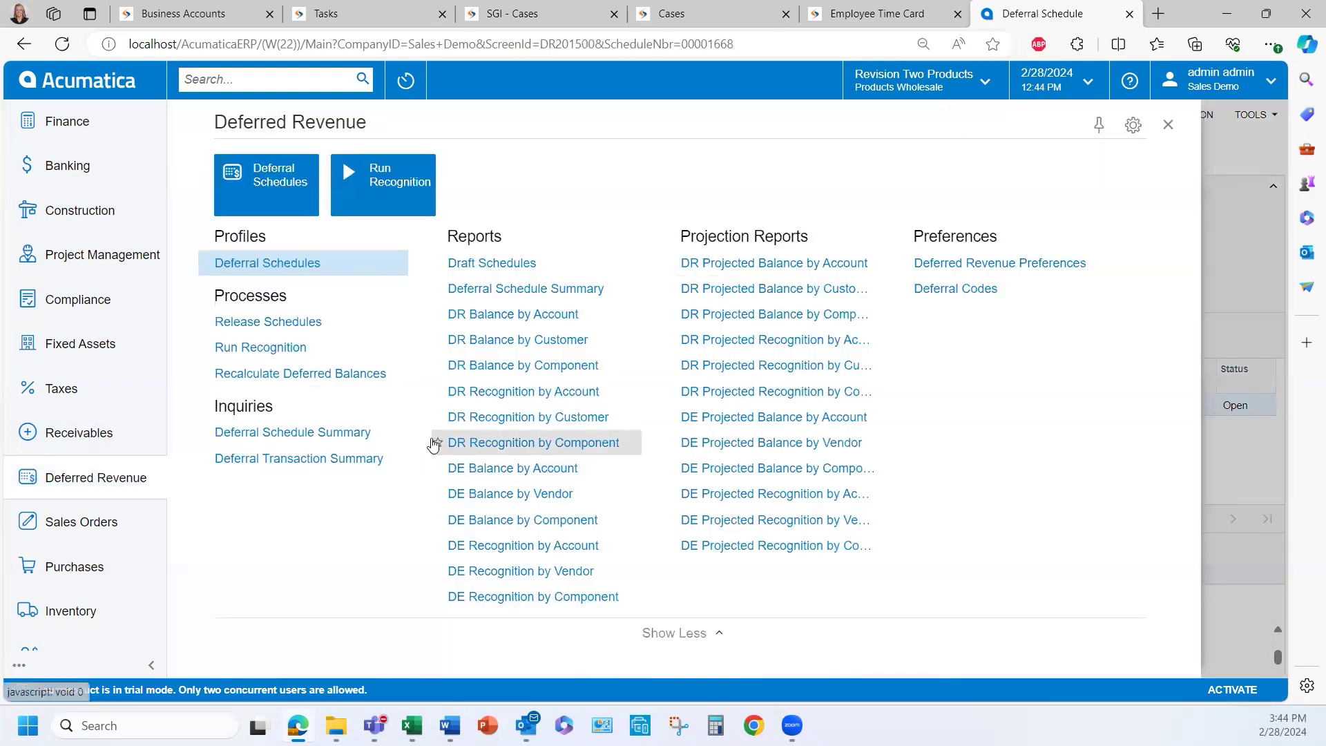
left_click(257, 348)
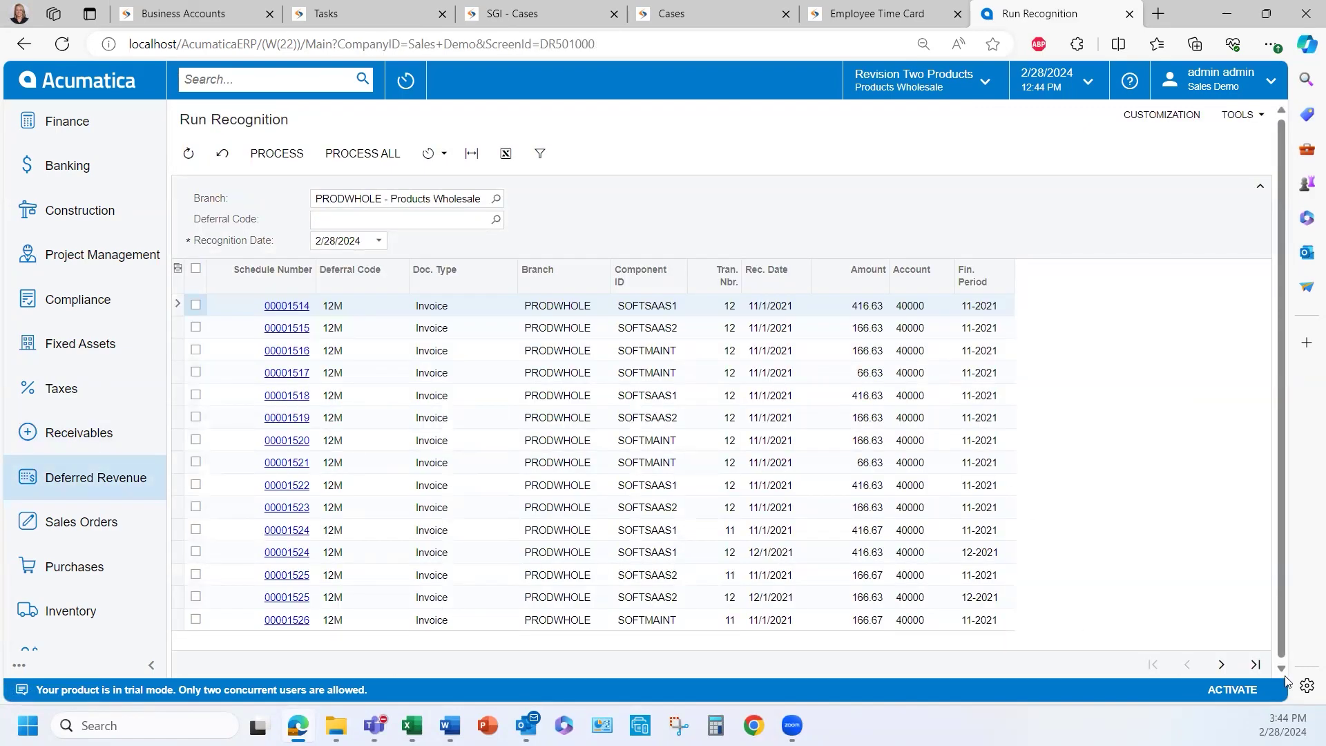
left_click(1256, 665)
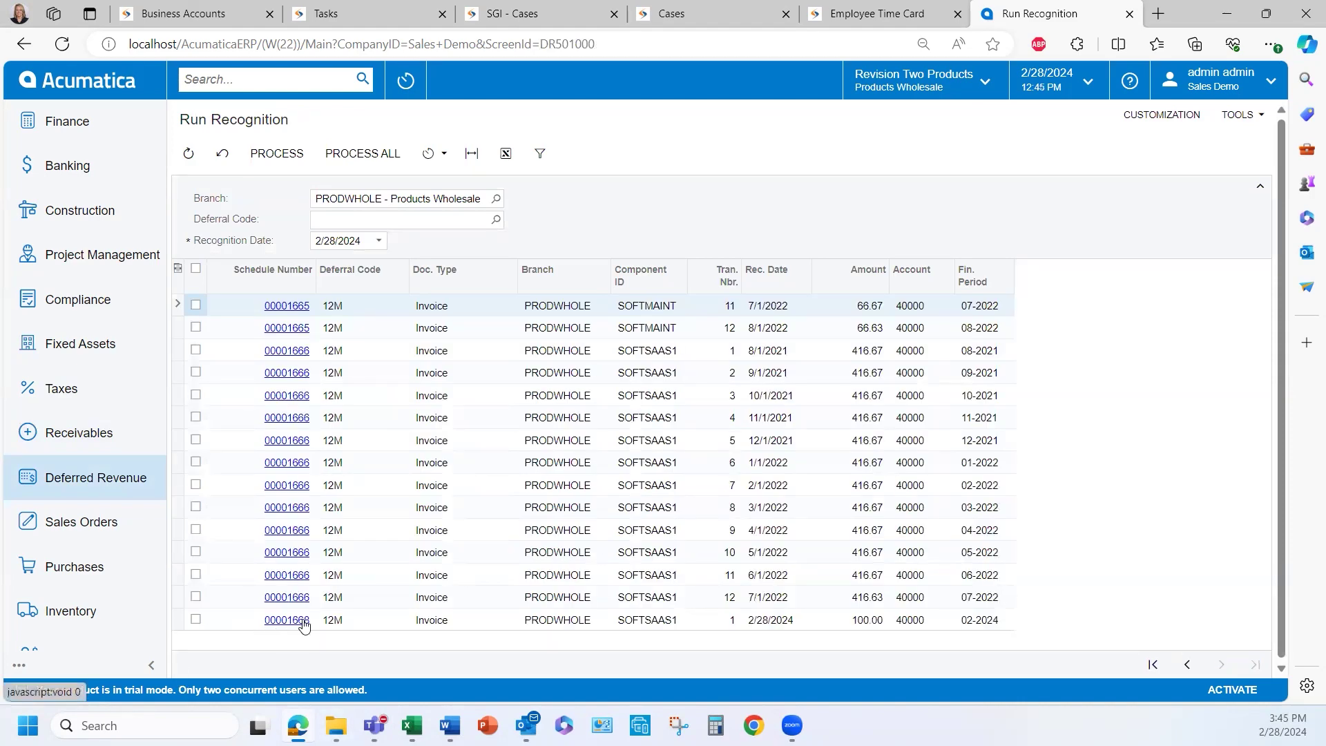
left_click(196, 620)
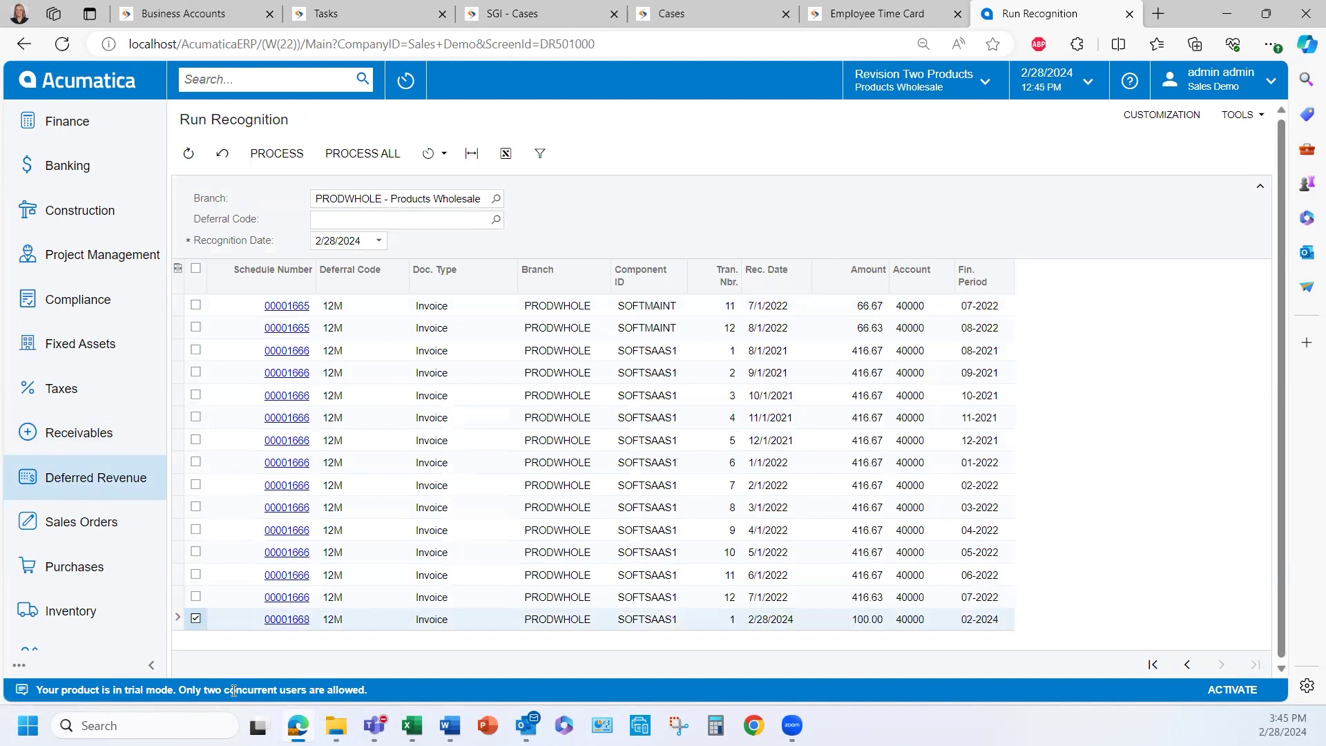
left_click(273, 160)
left_click(277, 158)
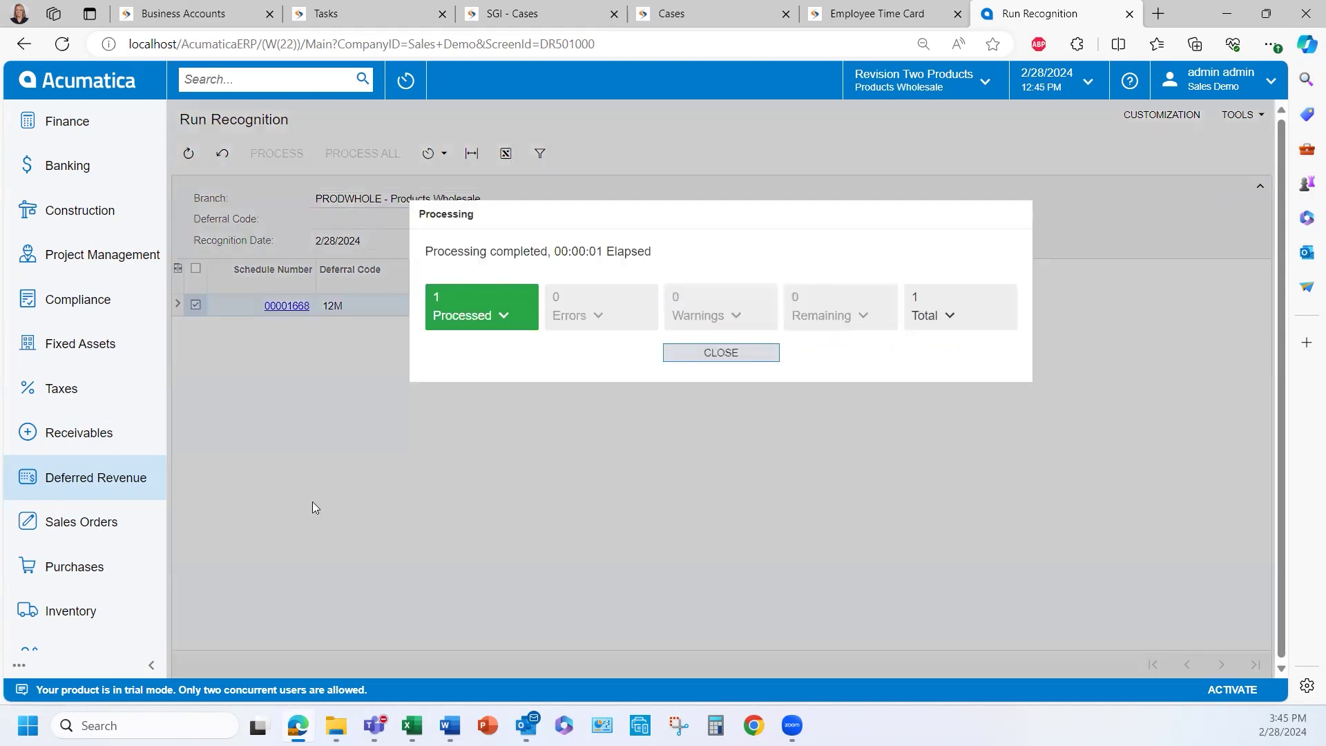
left_click(684, 353)
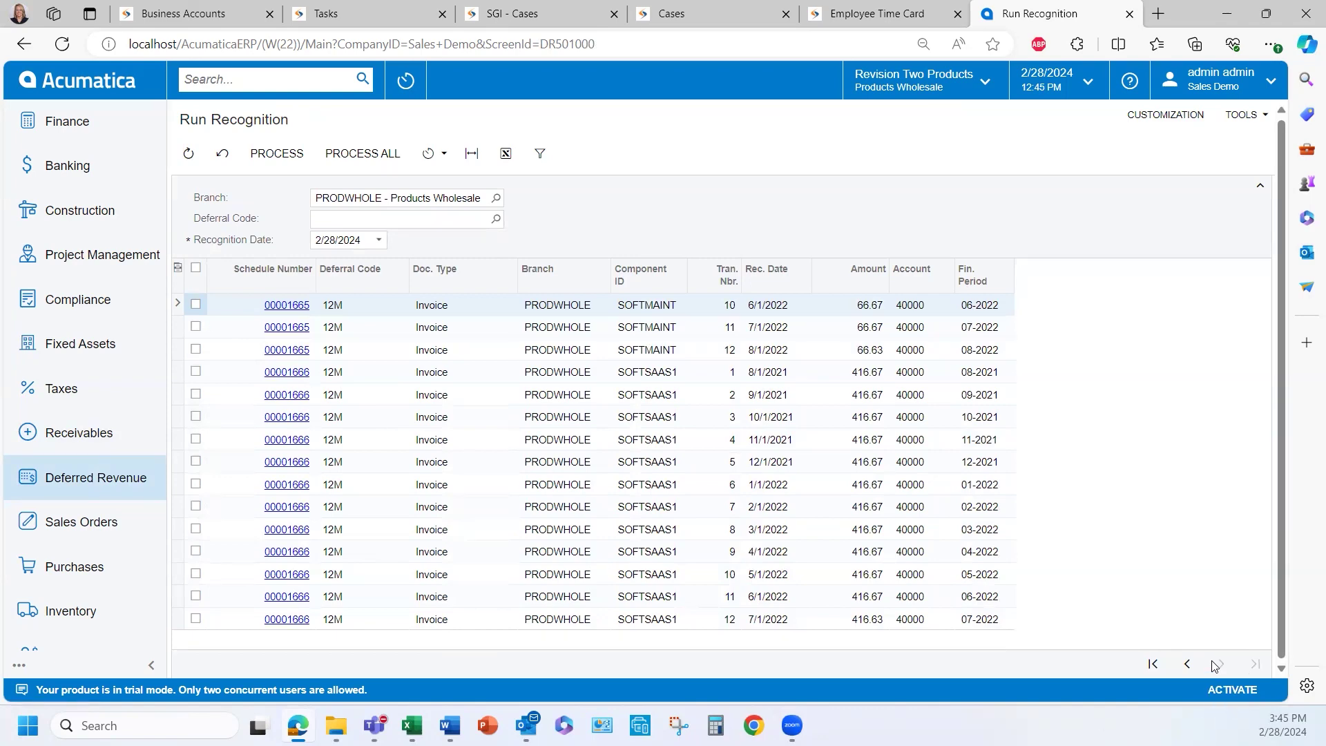
Reopen deferral schedule 00001668 from the last page of Deferral Schedules to check its processed transaction
left_click(63, 487)
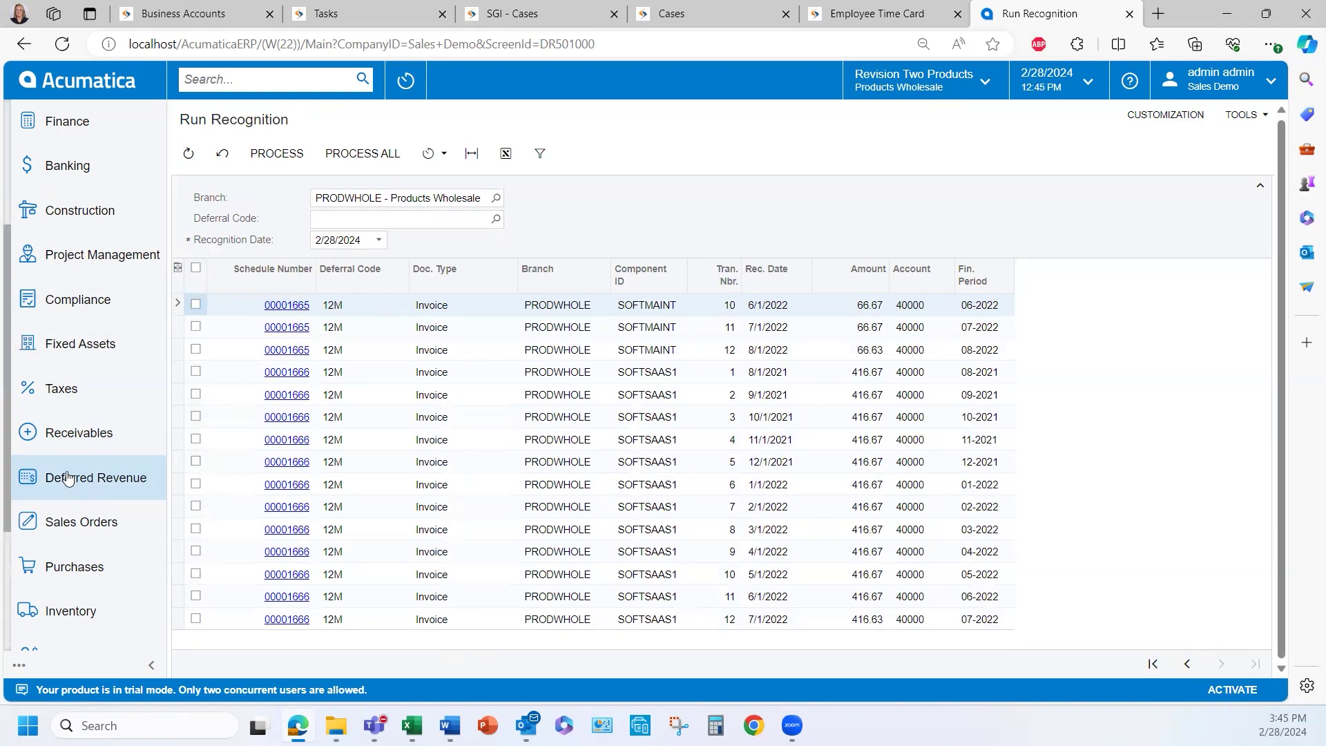
left_click(228, 265)
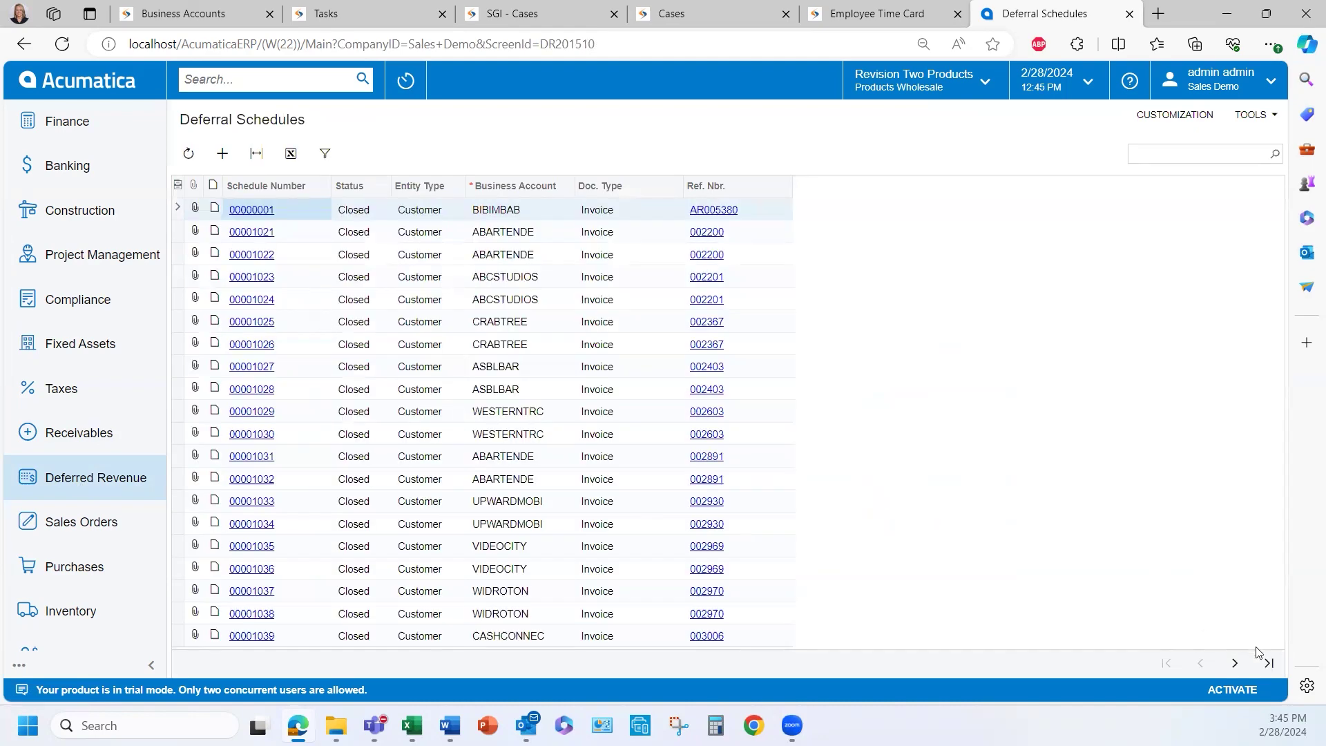
left_click(1268, 662)
left_click(250, 636)
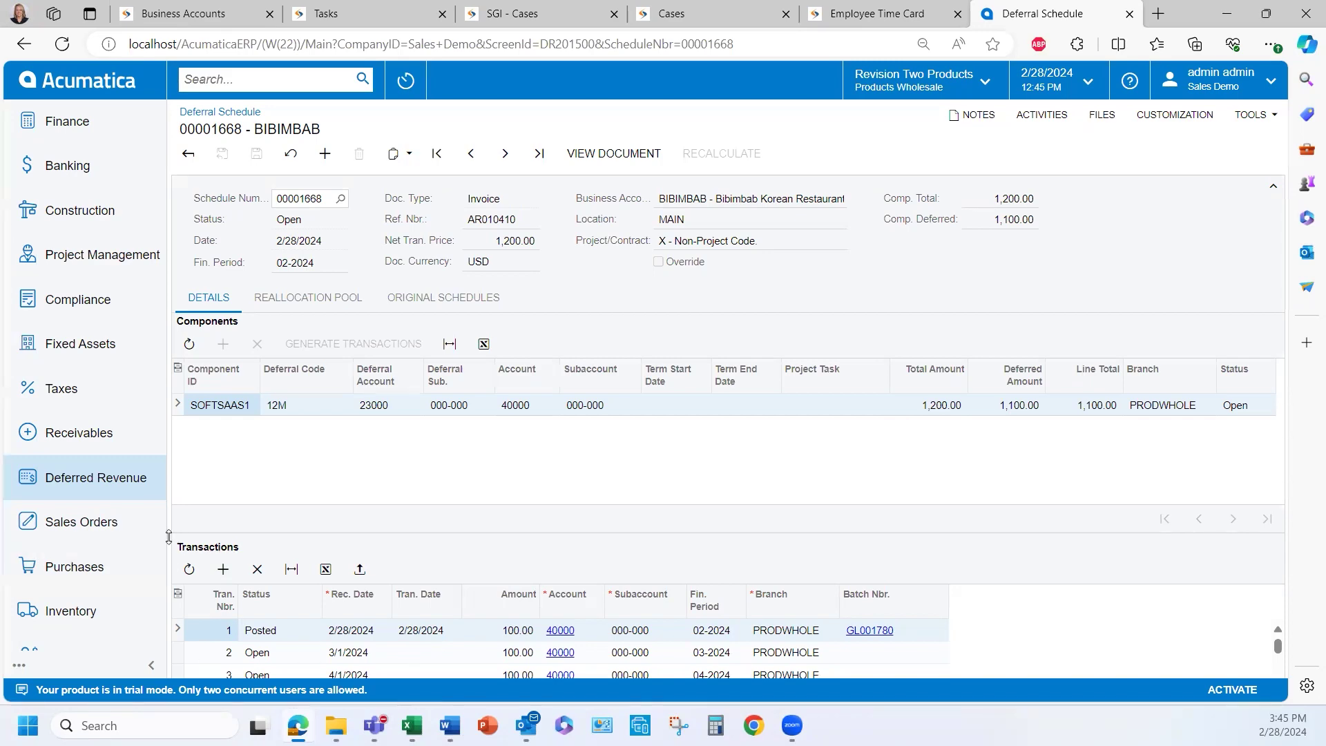
Run recognition with a recognition date of 3/31/2024 for the 3/1/2024 transaction of schedule 00001668 only, and close the processing summary
left_click(118, 476)
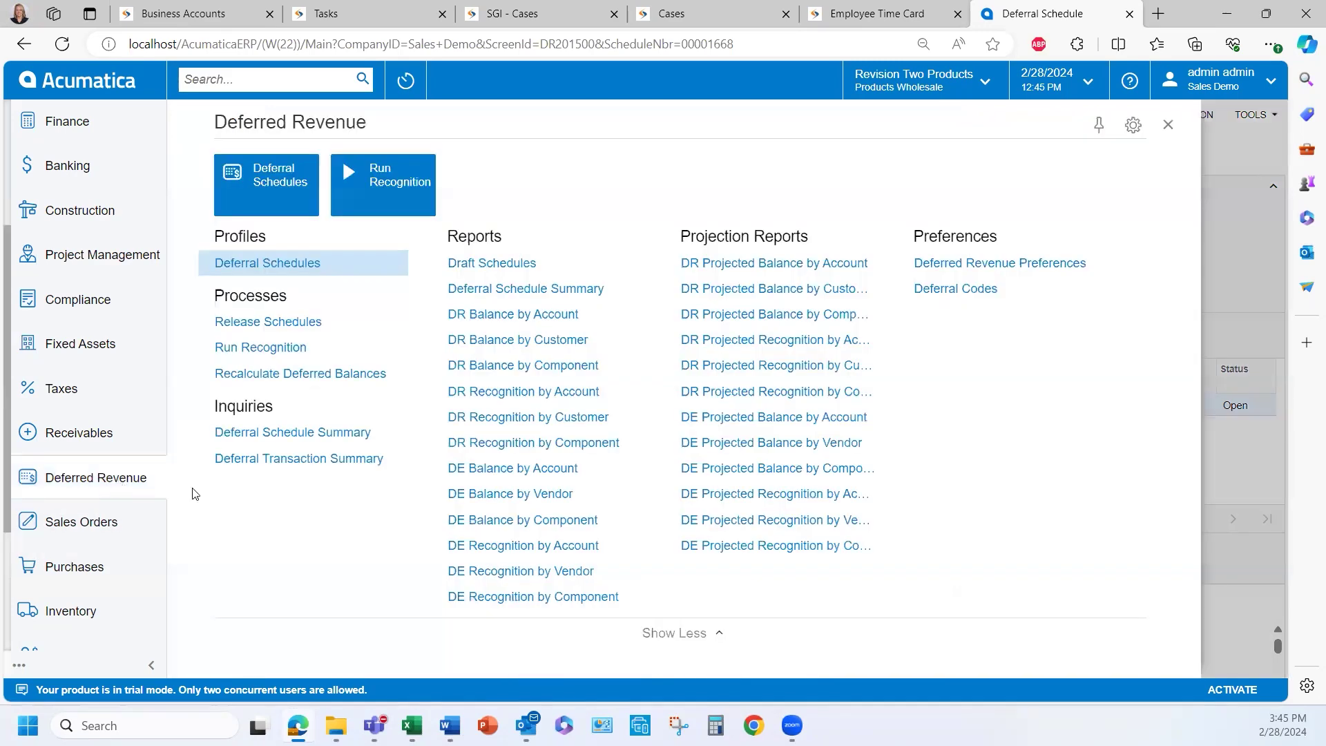
left_click(272, 350)
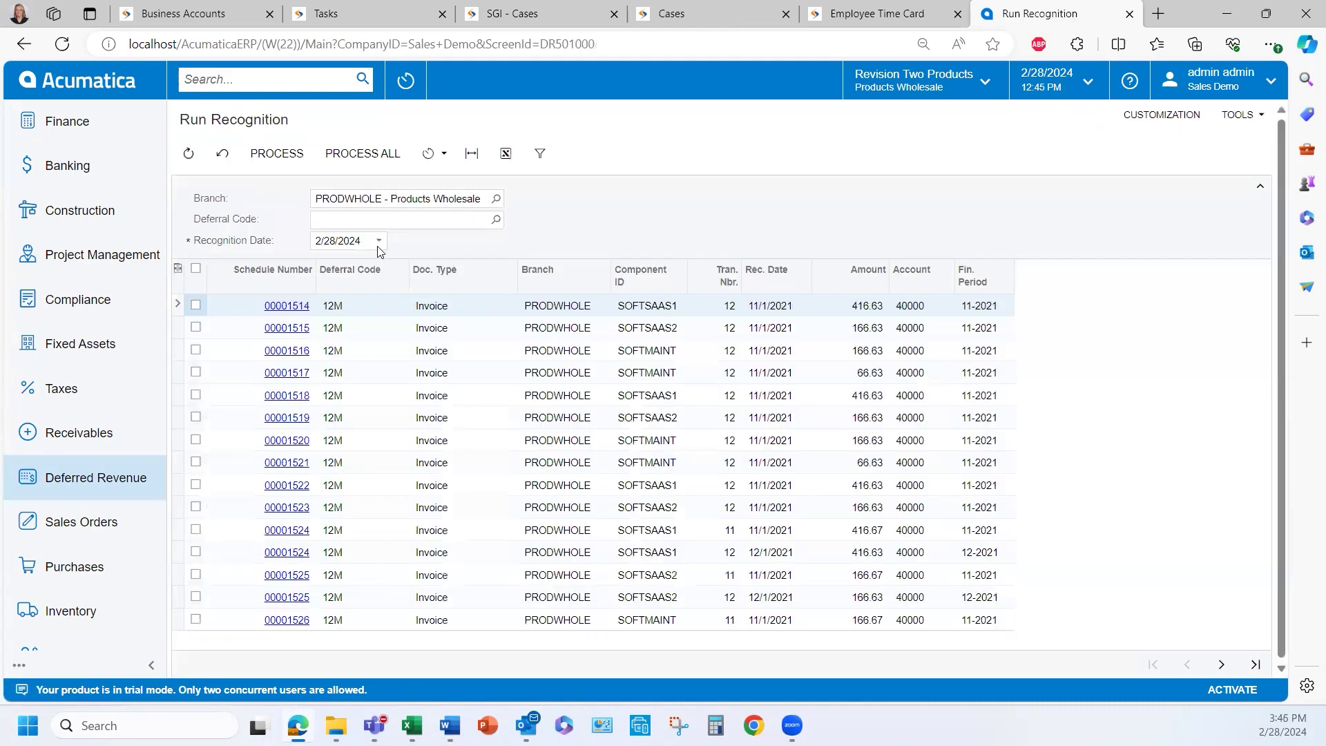
left_click(378, 241)
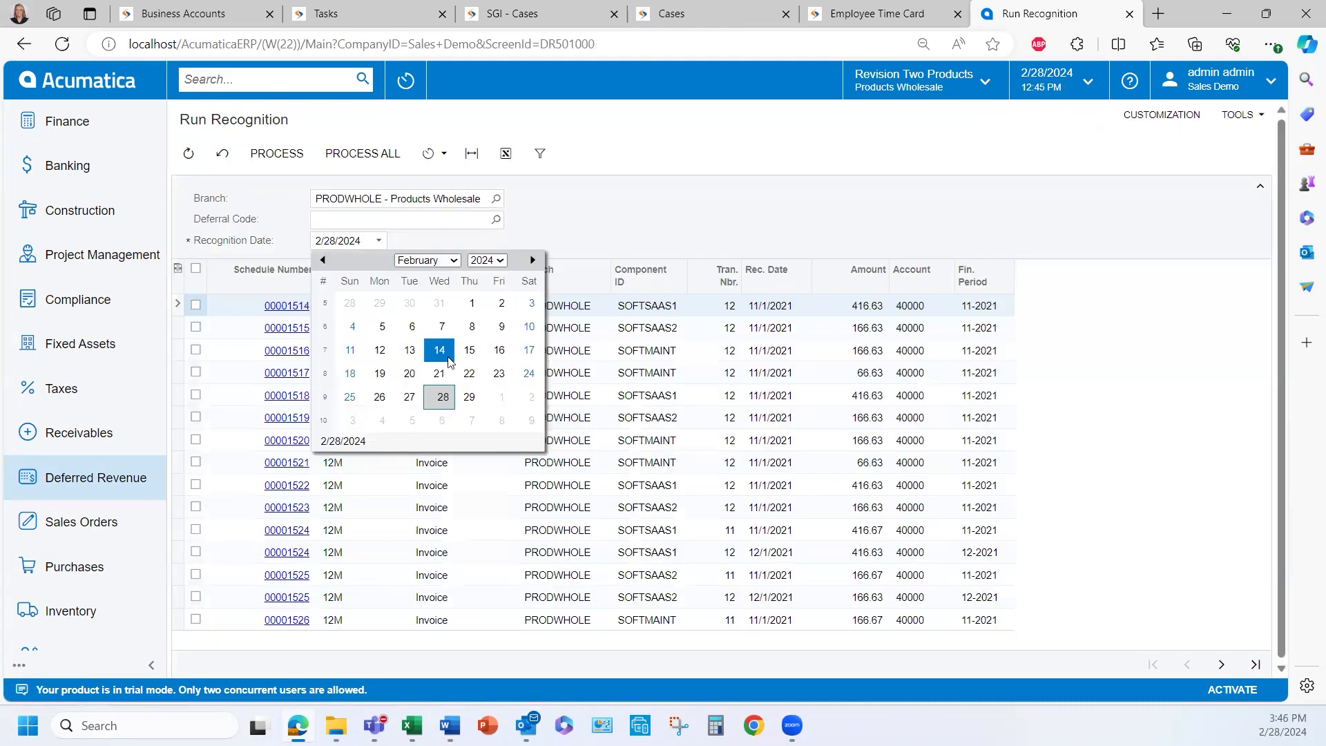
left_click(453, 261)
left_click(429, 304)
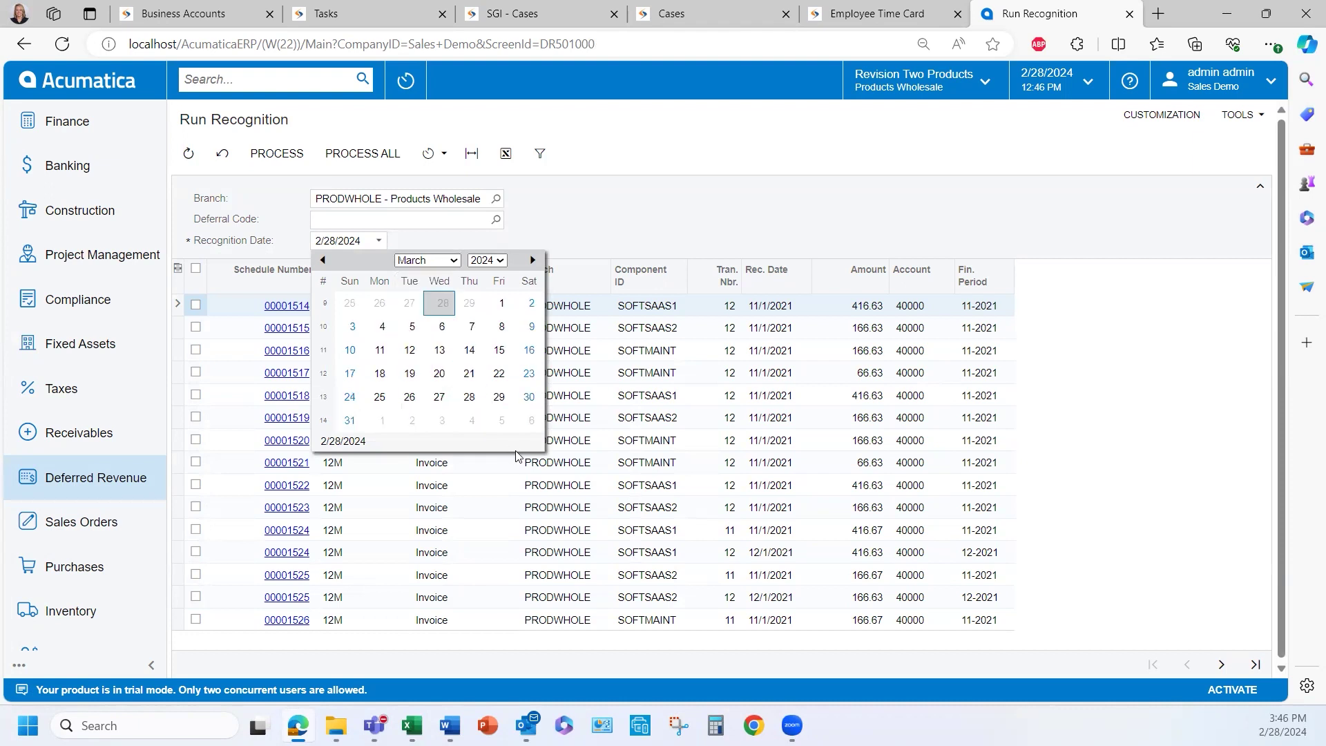
left_click(350, 420)
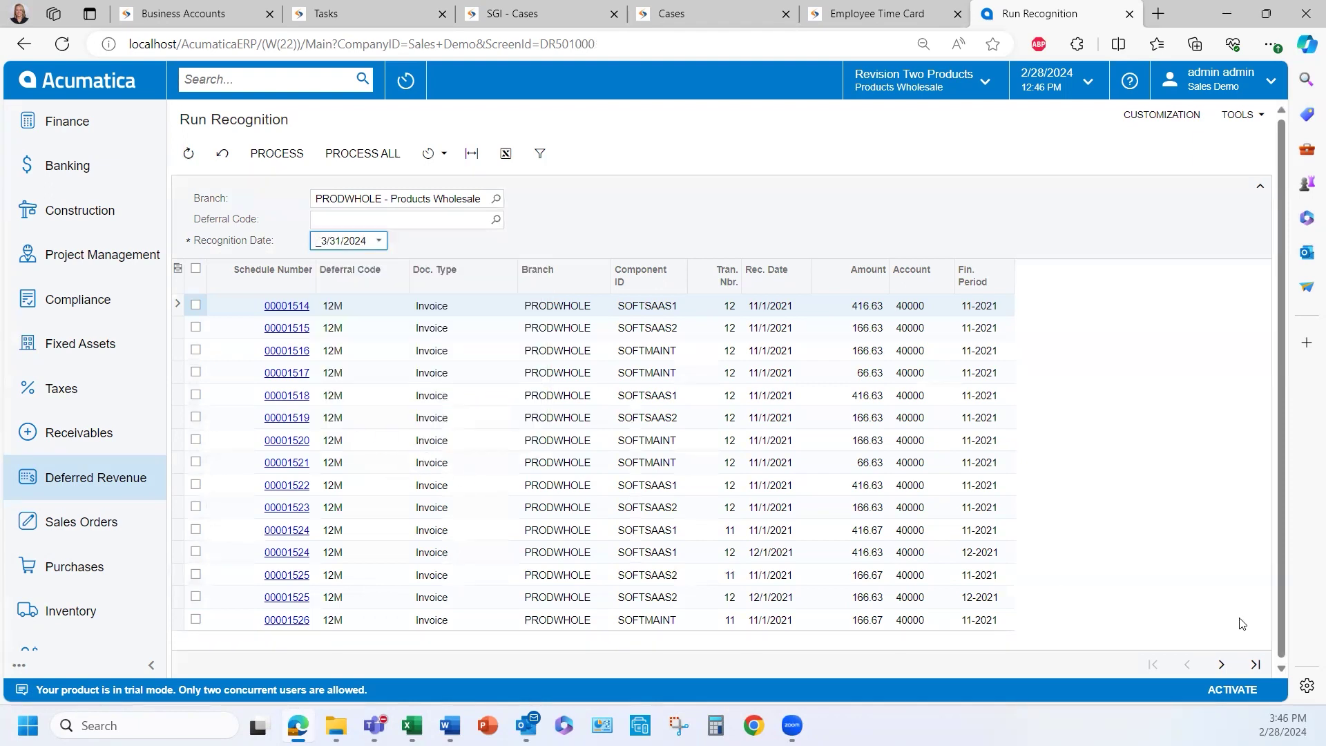
left_click(1256, 665)
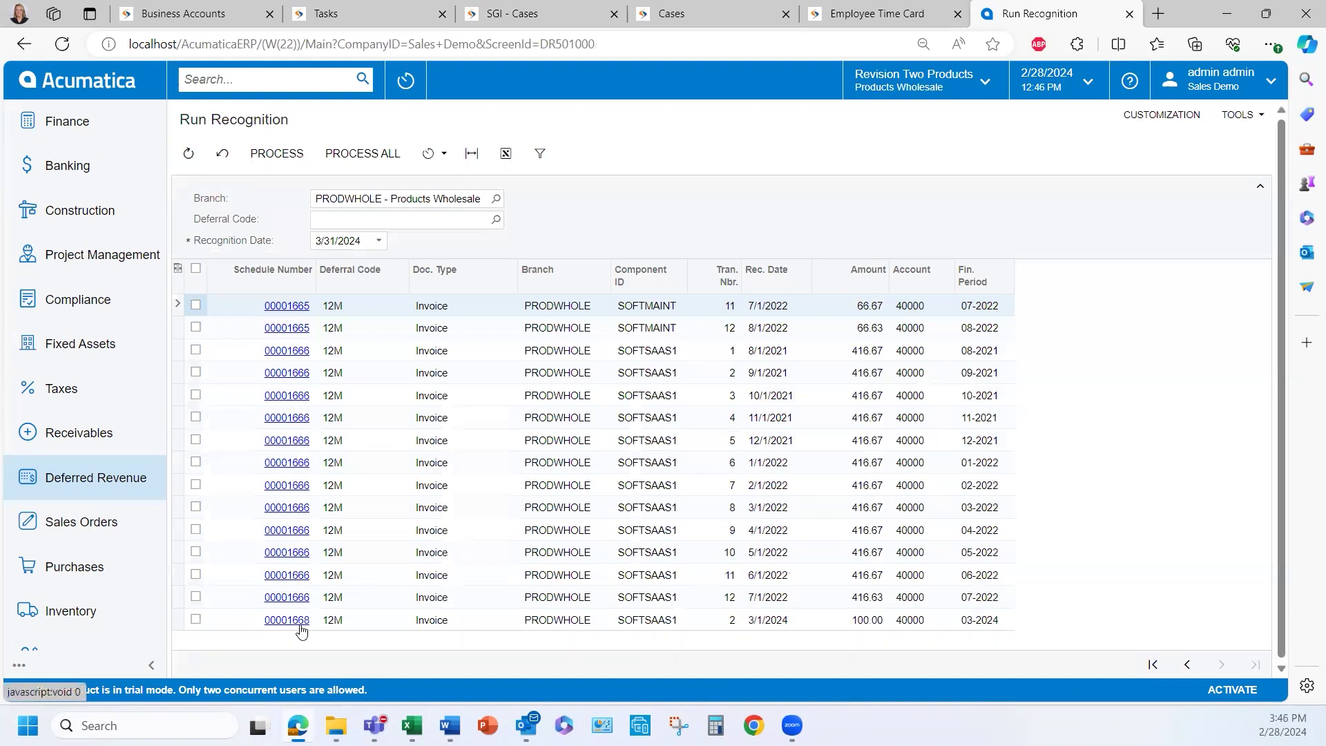
left_click(197, 619)
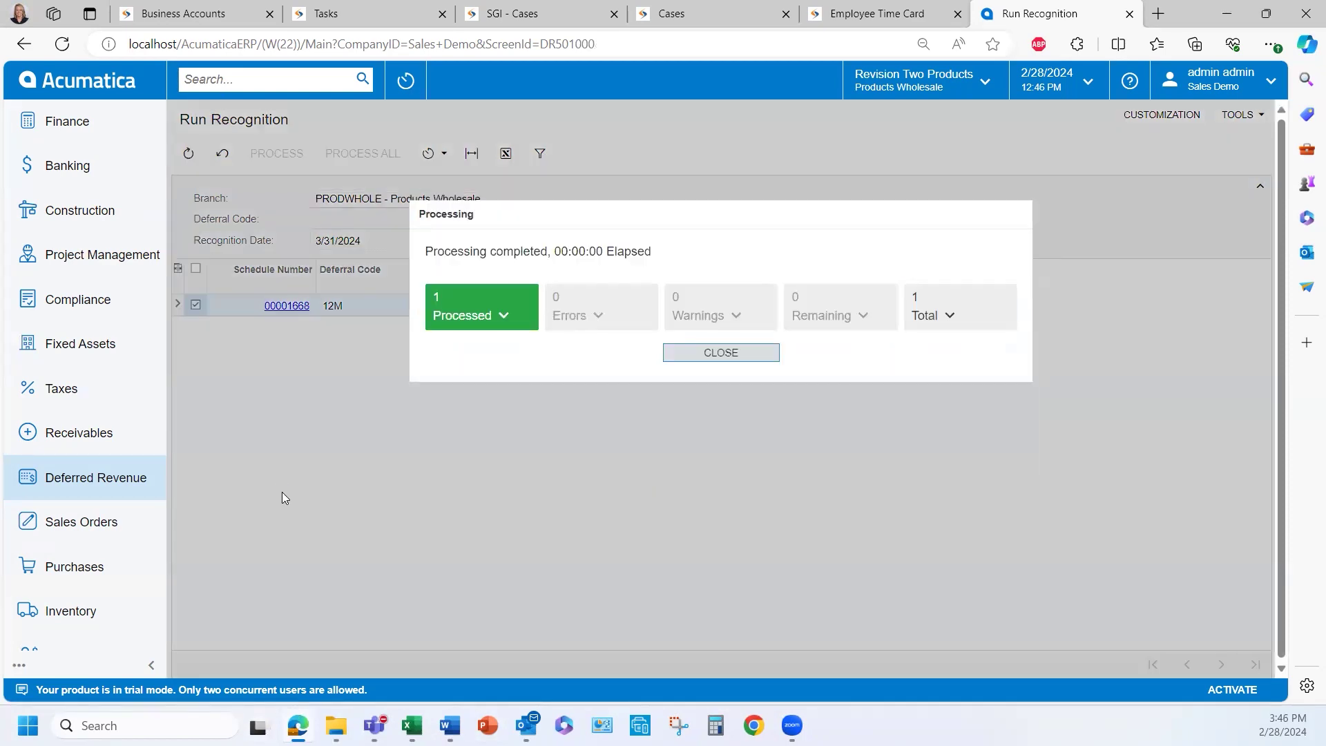
left_click(731, 353)
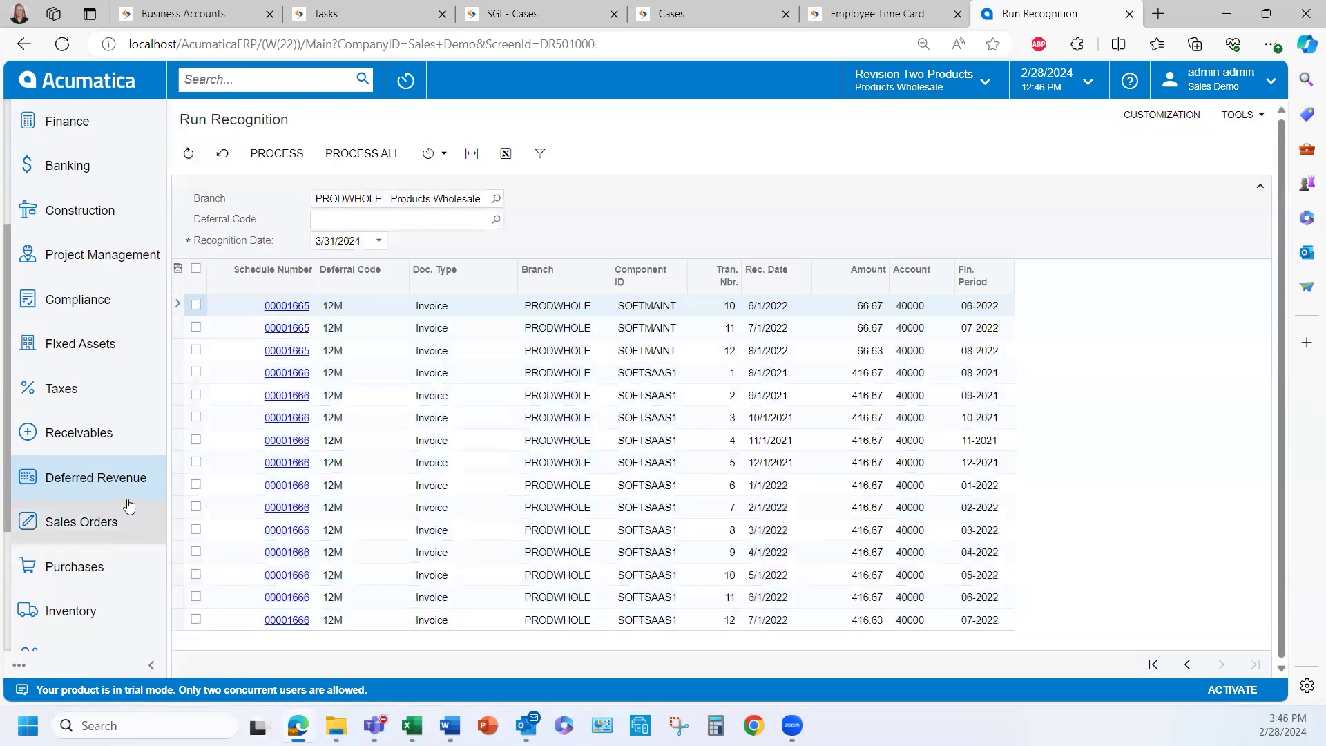
Reopen schedule 00001668 from the end of the Deferral Schedules list, and review the journal batch of its first posted transaction
left_click(131, 475)
left_click(304, 265)
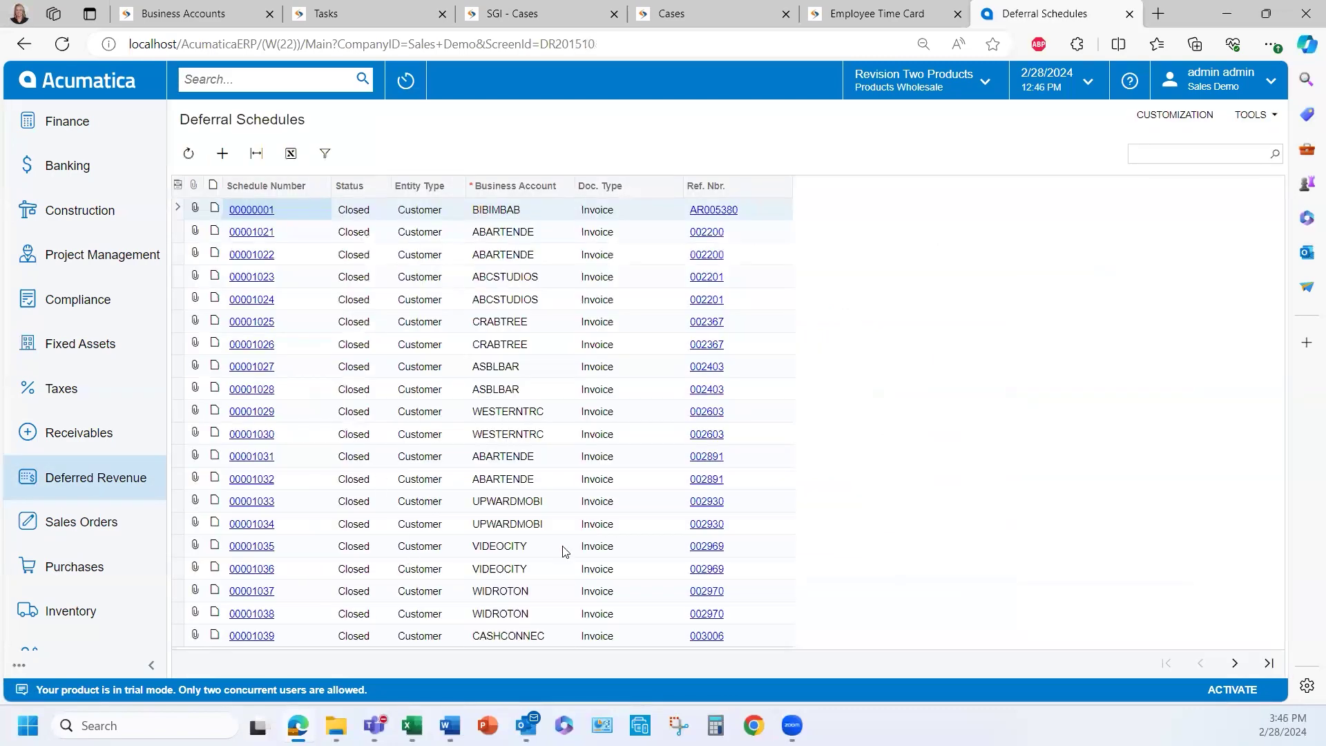
left_click(1269, 664)
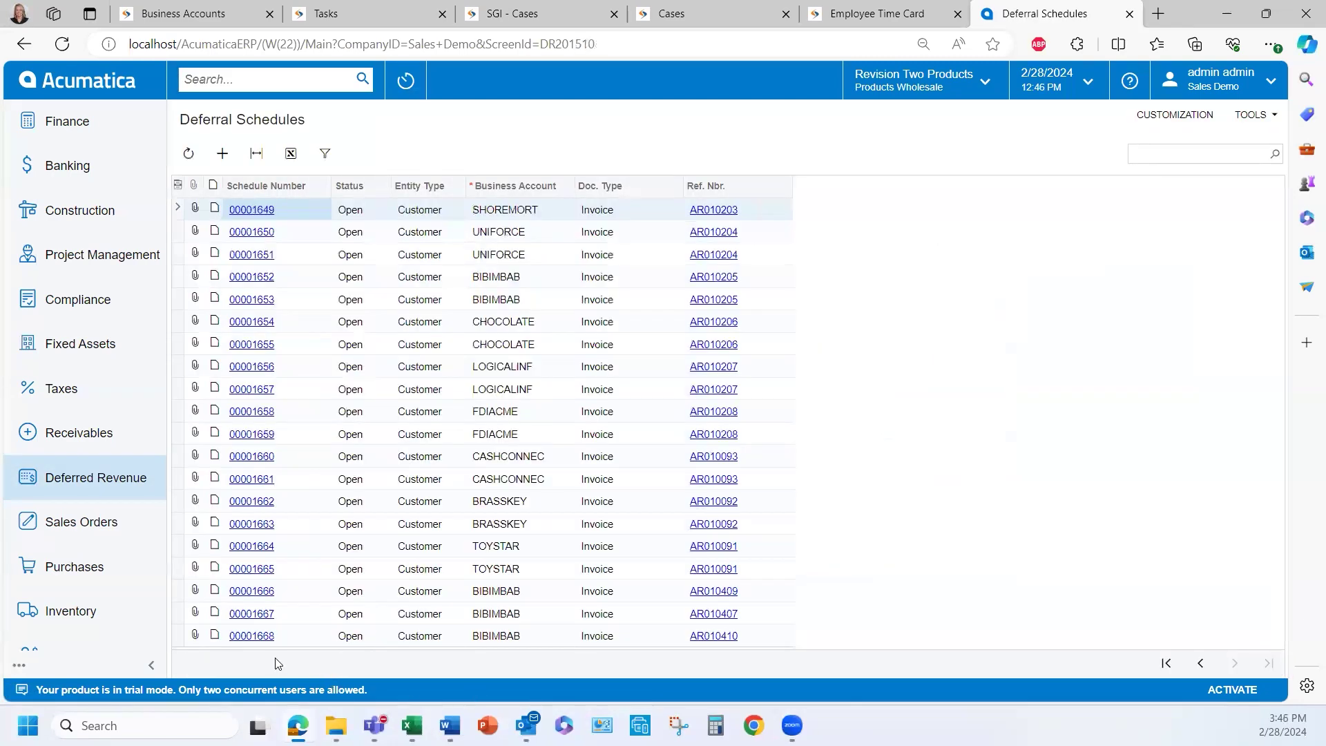
left_click(260, 635)
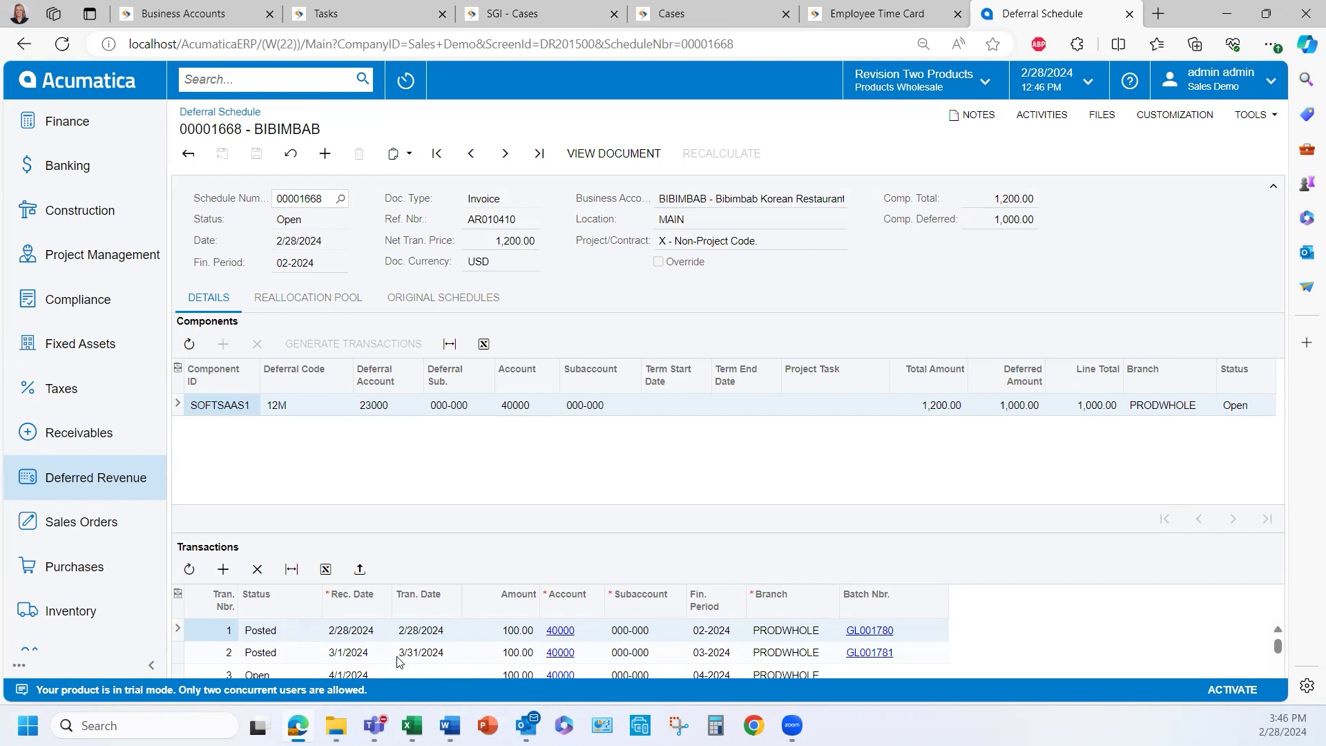
left_click(874, 631)
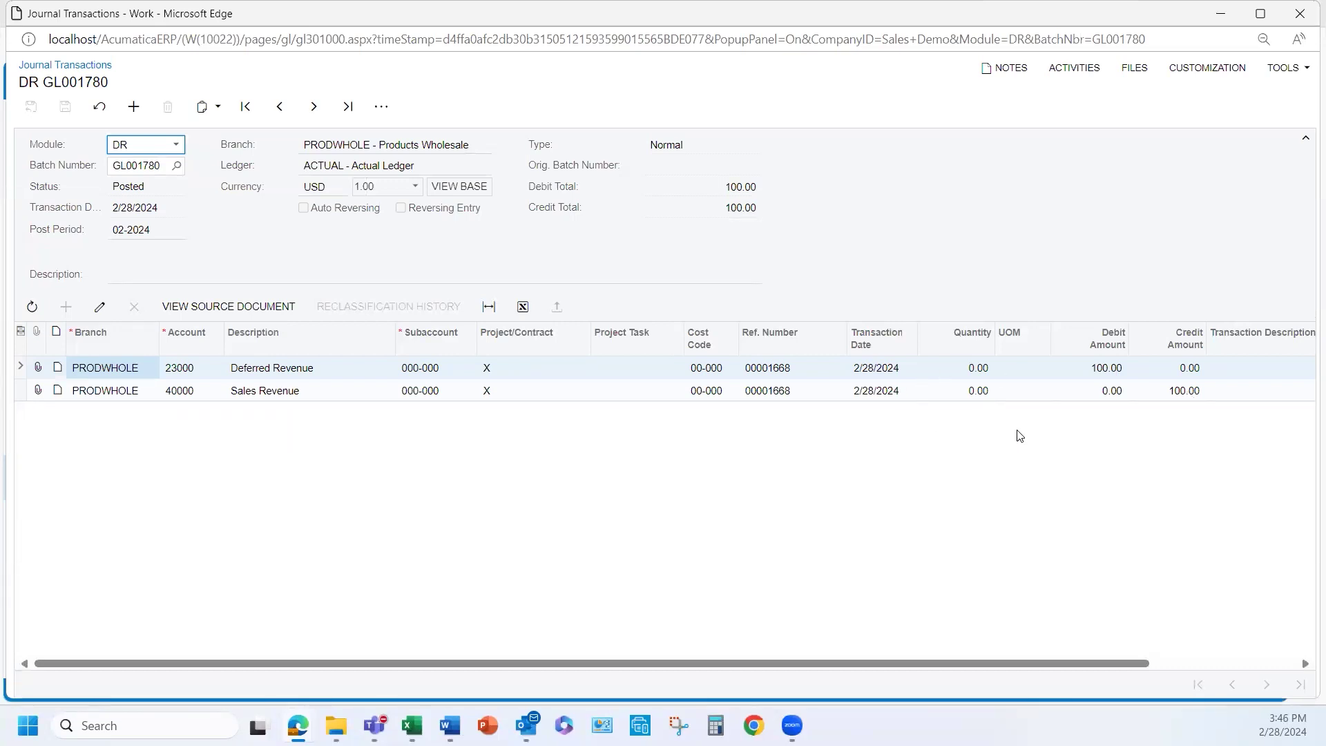
left_click(1300, 13)
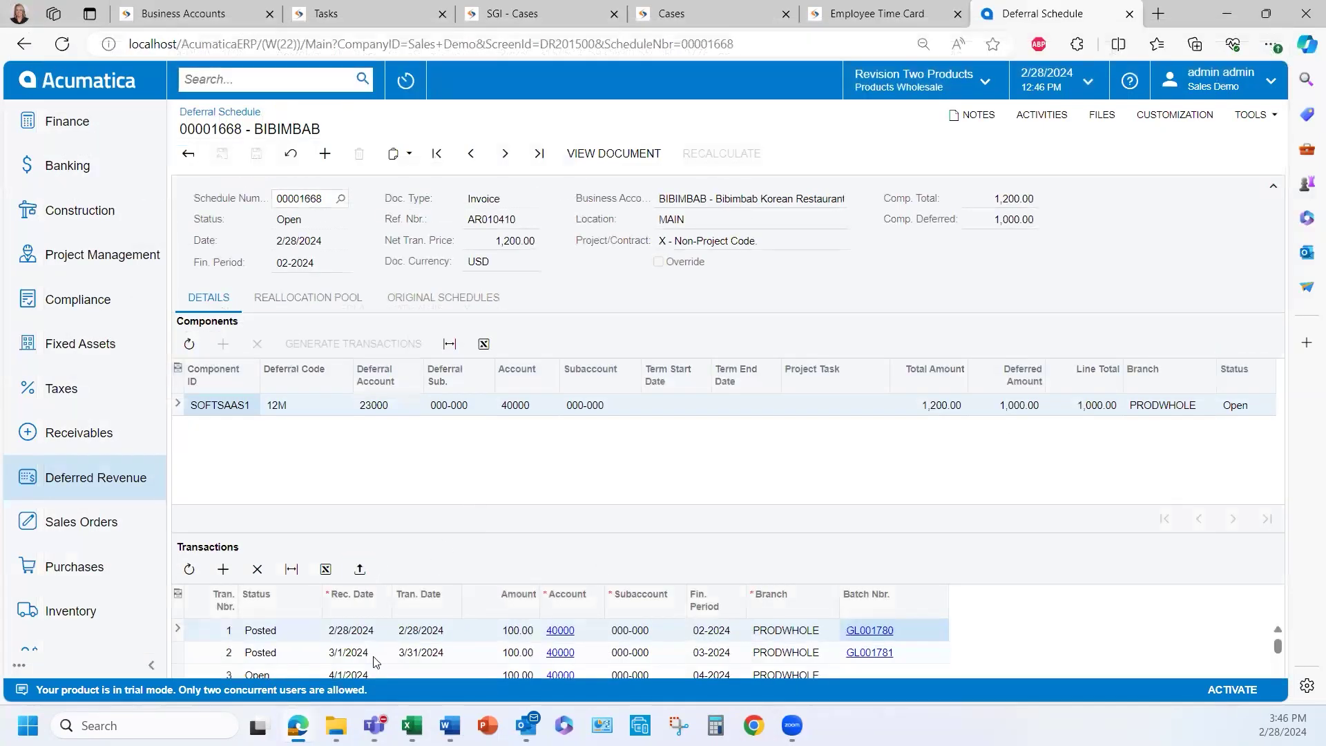
Open the Deferral Schedule Summary inquiry and filter it to the business account BIBIMBAB
left_click(107, 486)
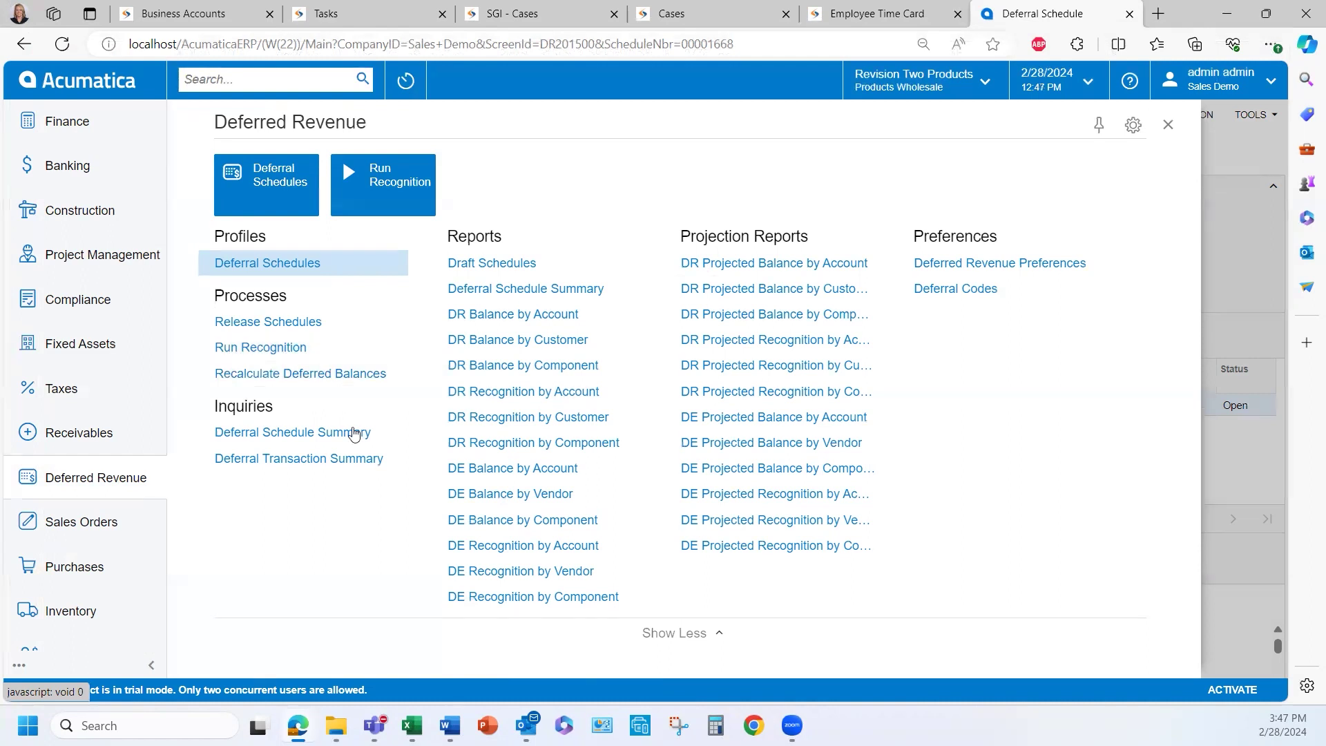
left_click(247, 434)
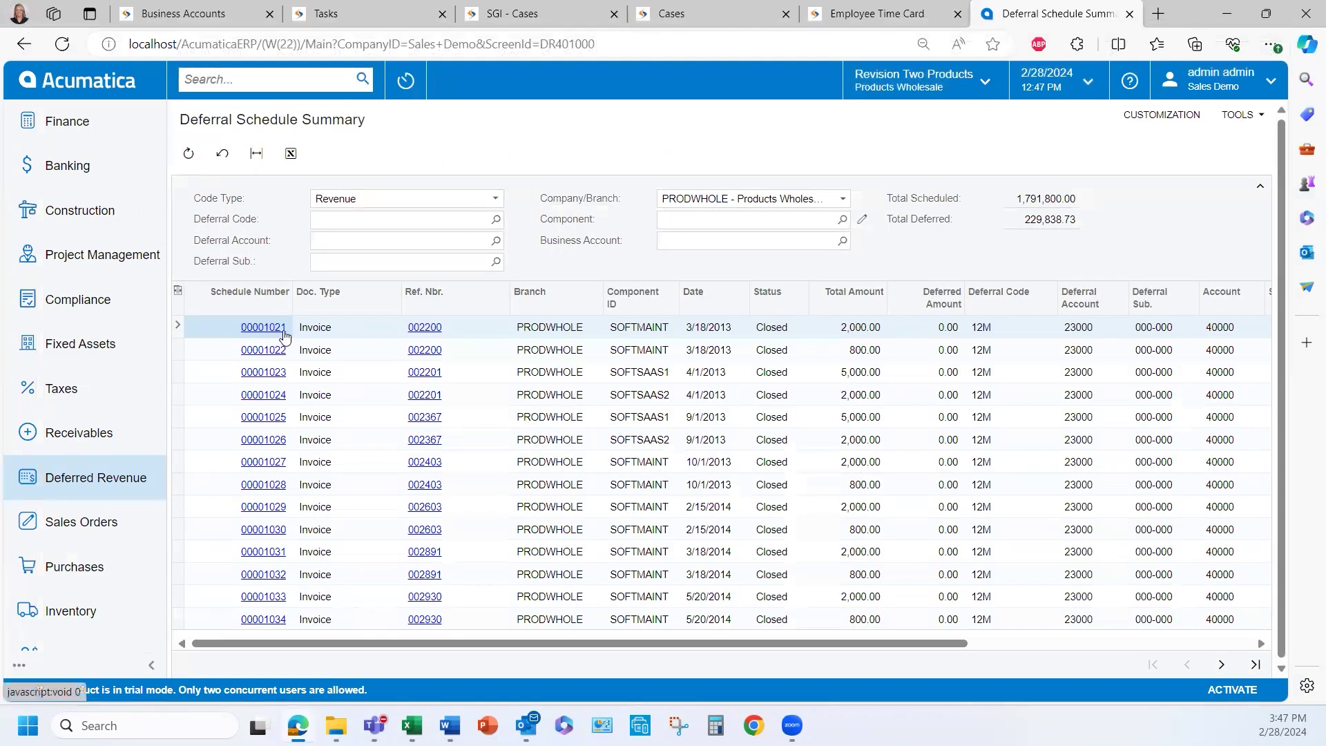
left_click(842, 240)
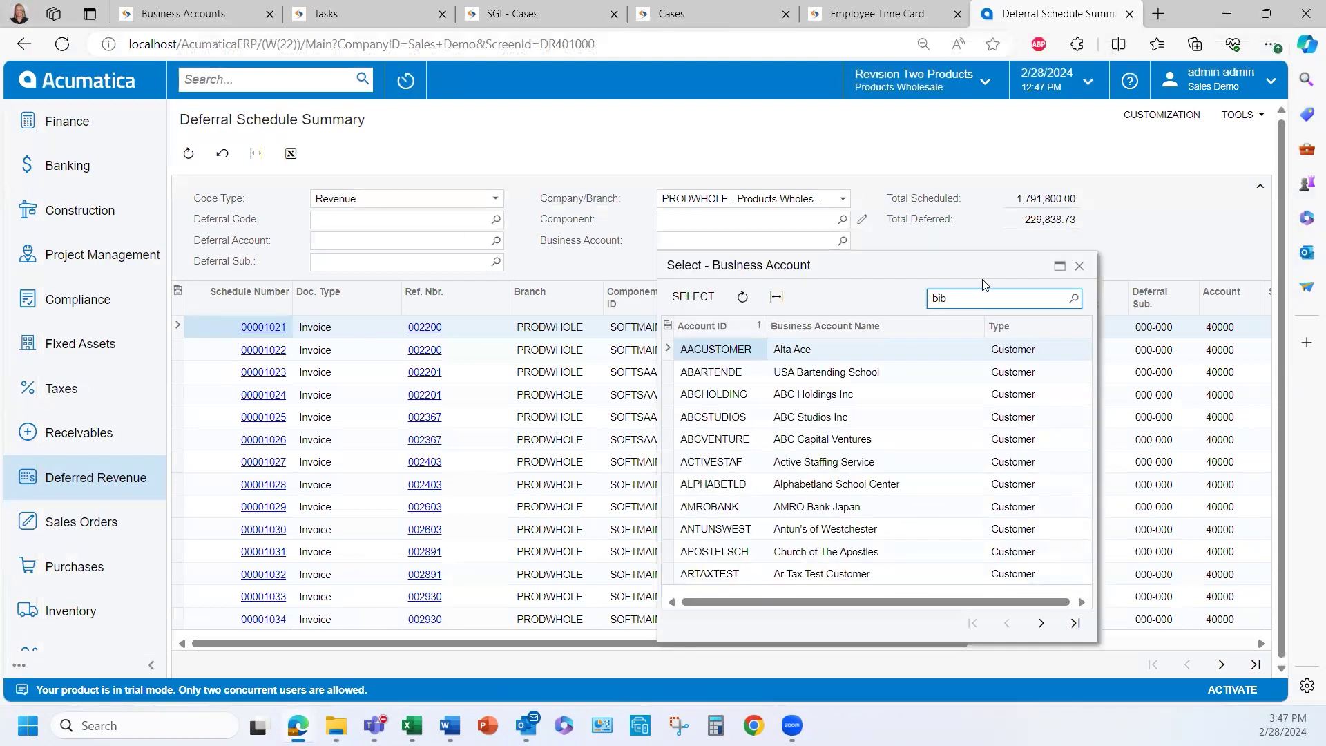
key("Return")
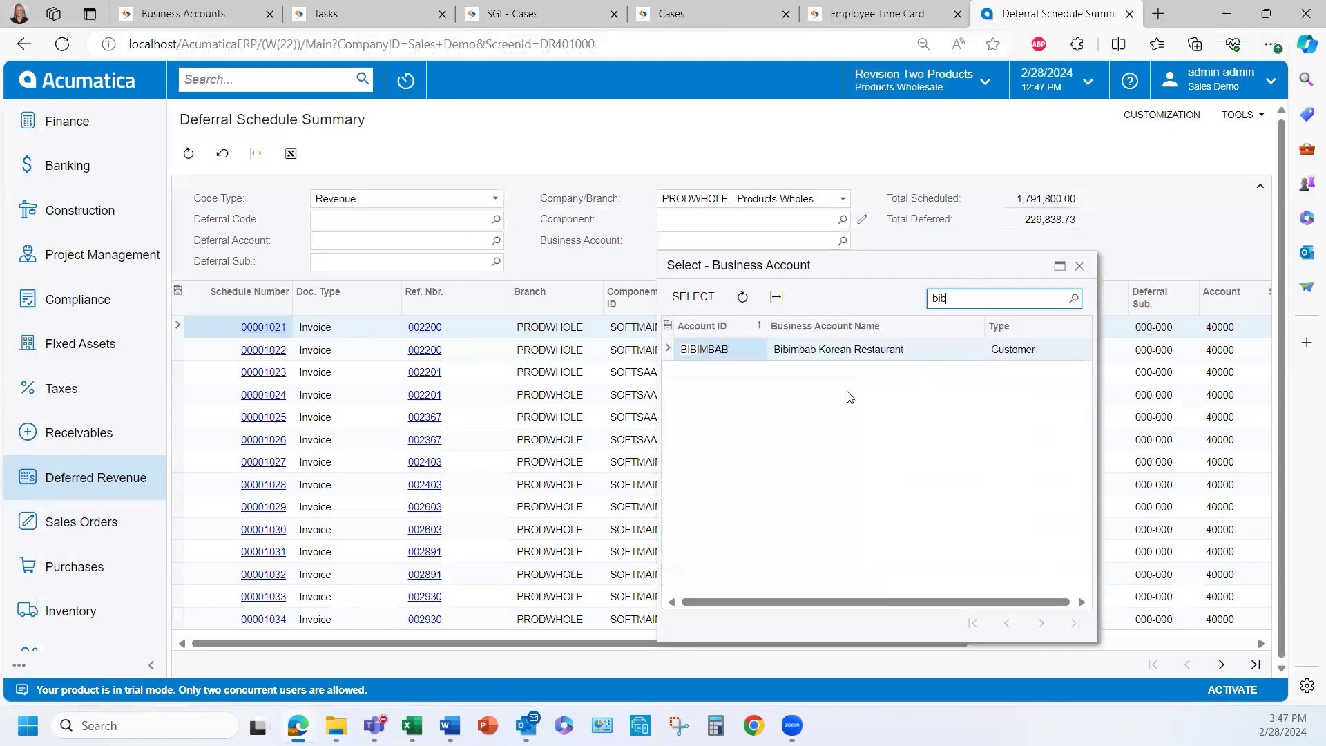
double_click(722, 352)
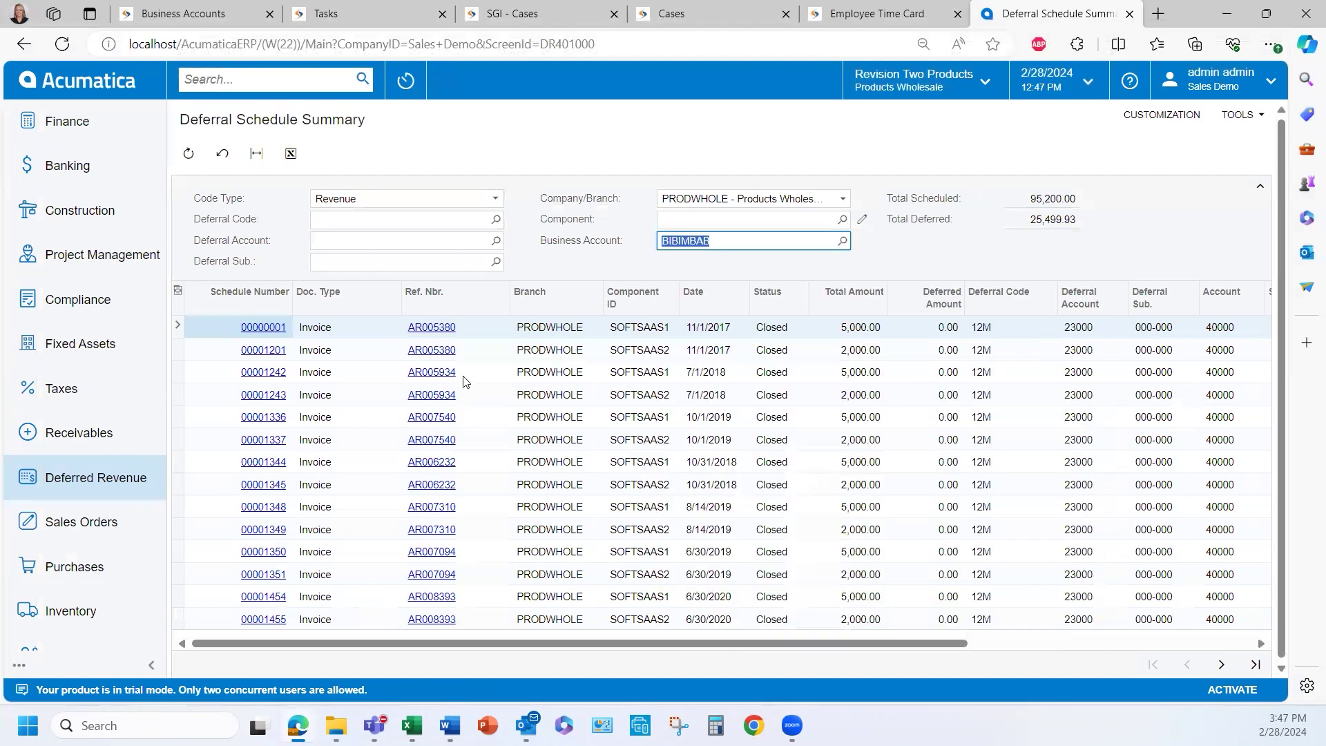
Examine the most recent BIBIMBAB schedules on the summary's last page, including the columns beyond the visible area
left_click(1256, 665)
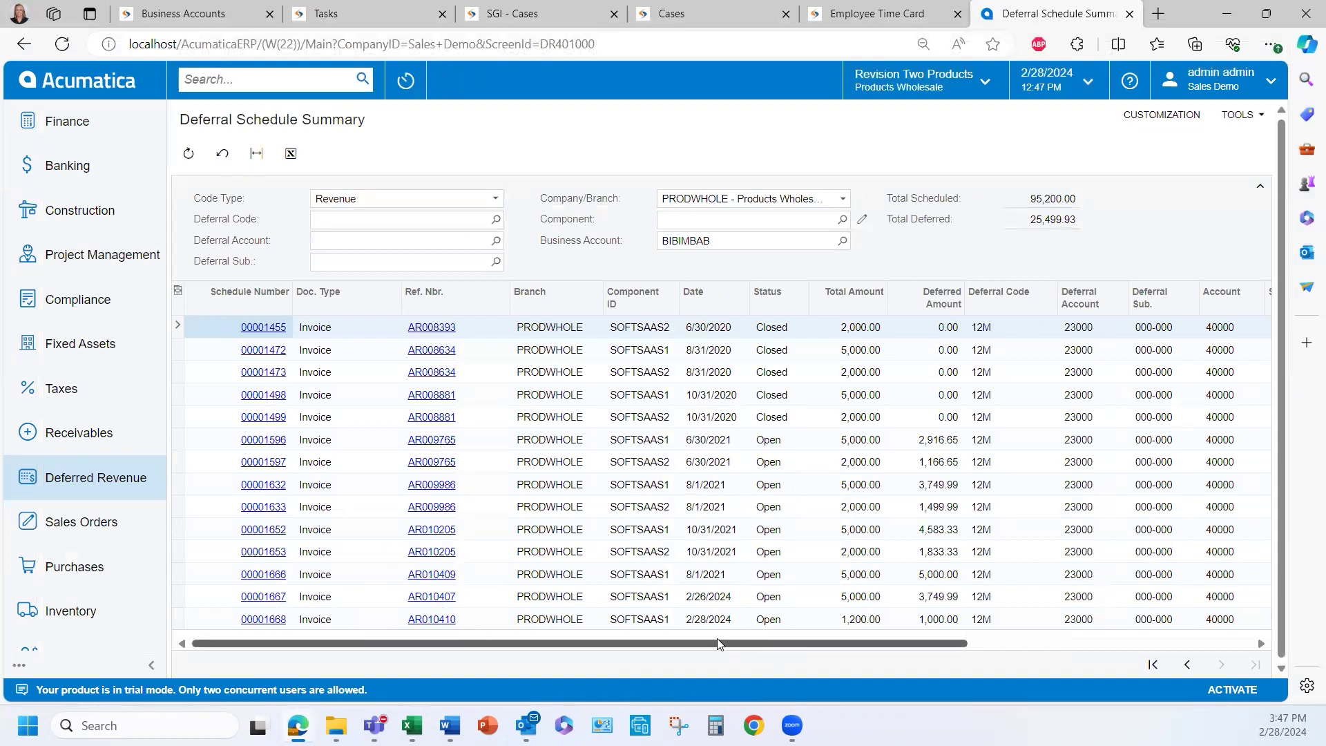
left_click_drag(718, 644, 1072, 644)
left_click_drag(607, 644, 541, 643)
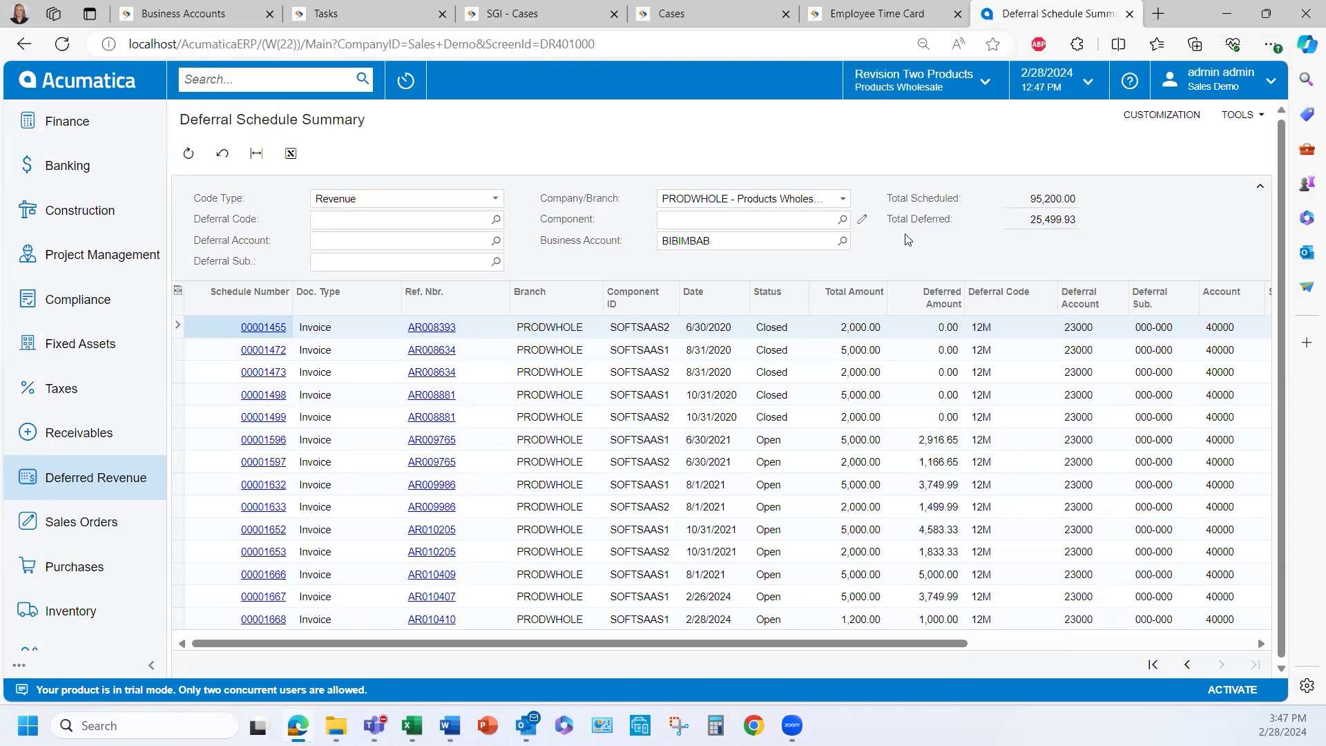
Open the Deferred Revenue workspace to find its other inquiries and reports
left_click(107, 482)
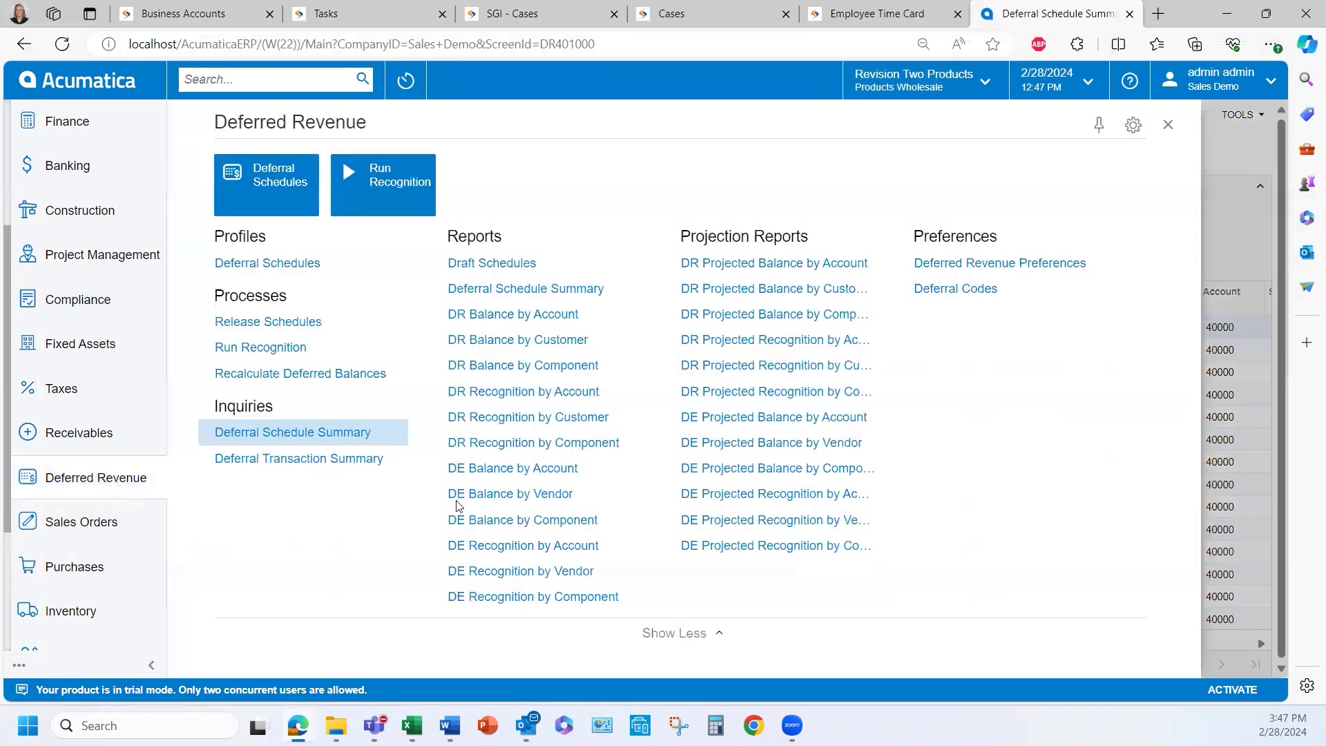